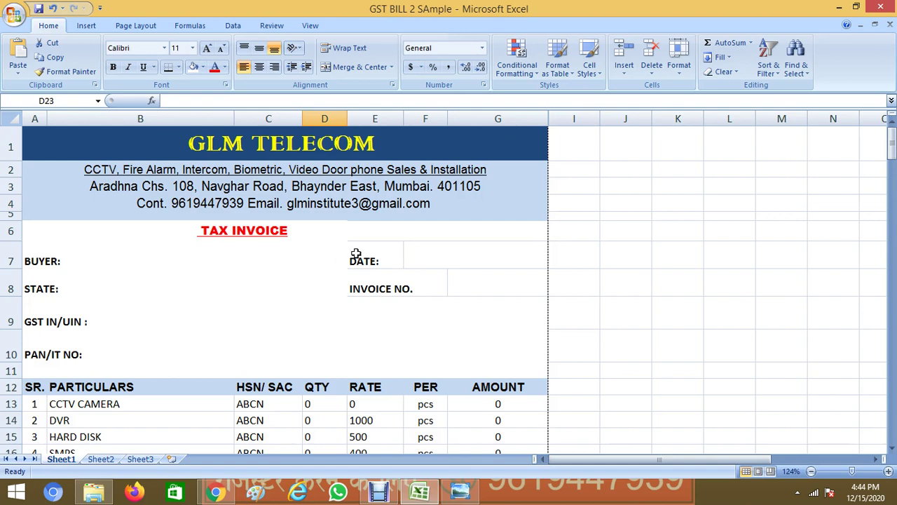
Preview the invoice as it will print, then return to the worksheet
{"action": "mouse_move", "coordinate": [892, 149]}
{"action": "left_mouse_down"}
{"action": "mouse_move", "coordinate": [892, 189]}
{"action": "mouse_move", "coordinate": [892, 145]}
{"action": "left_mouse_up"}
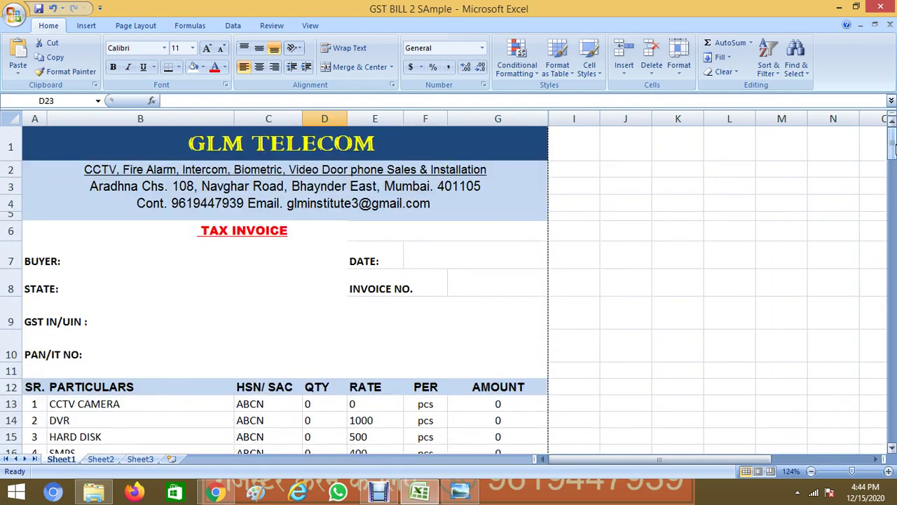
{"action": "key", "text": "ctrl+p"}
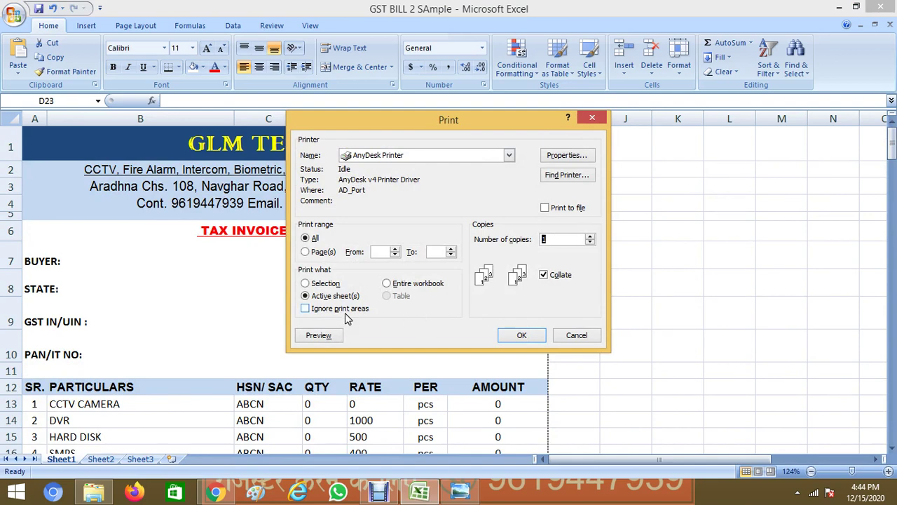
{"action": "left_click", "coordinate": [328, 337]}
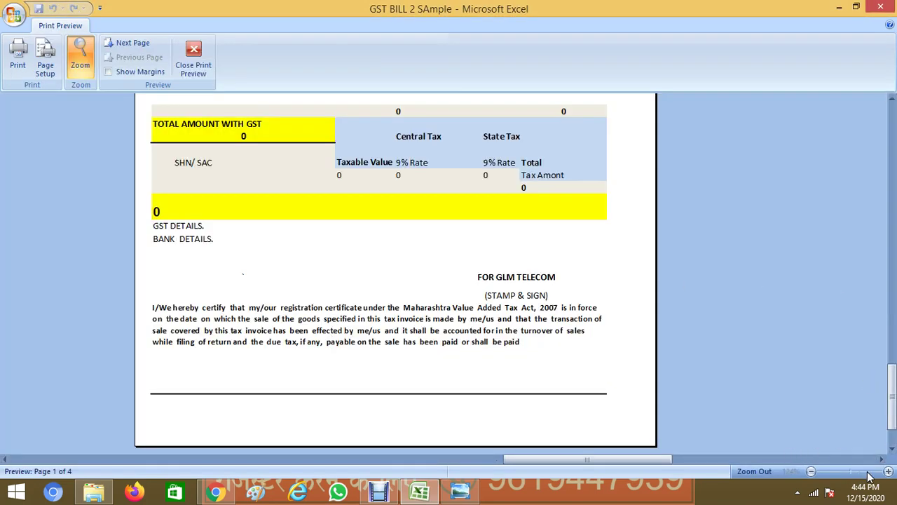
{"action": "left_click_drag", "start_coordinate": [892, 397], "coordinate": [894, 203]}
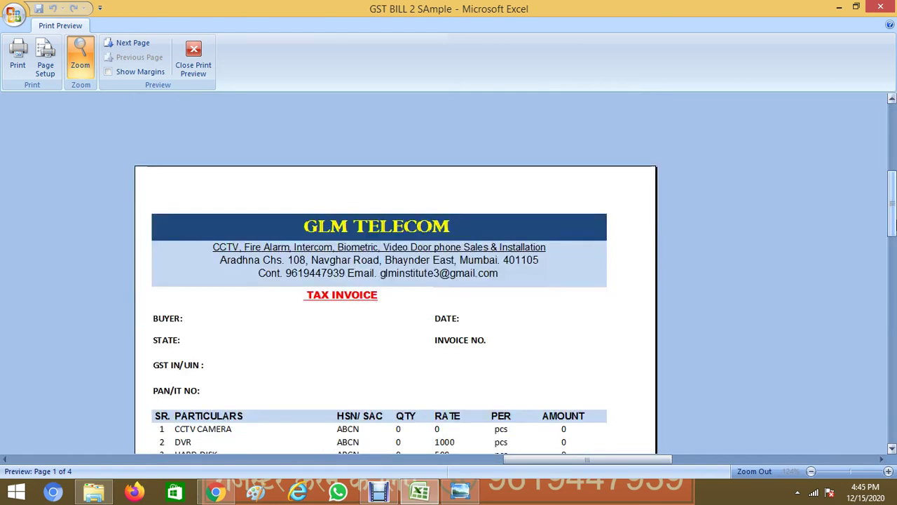
{"action": "left_click", "coordinate": [892, 449]}
{"action": "left_click_drag", "start_coordinate": [892, 450], "coordinate": [891, 450]}
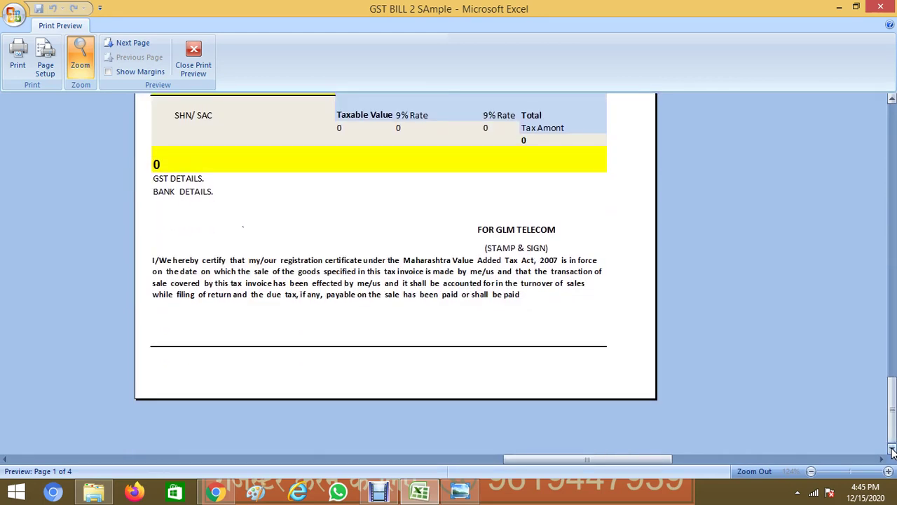
{"action": "left_click", "coordinate": [178, 74]}
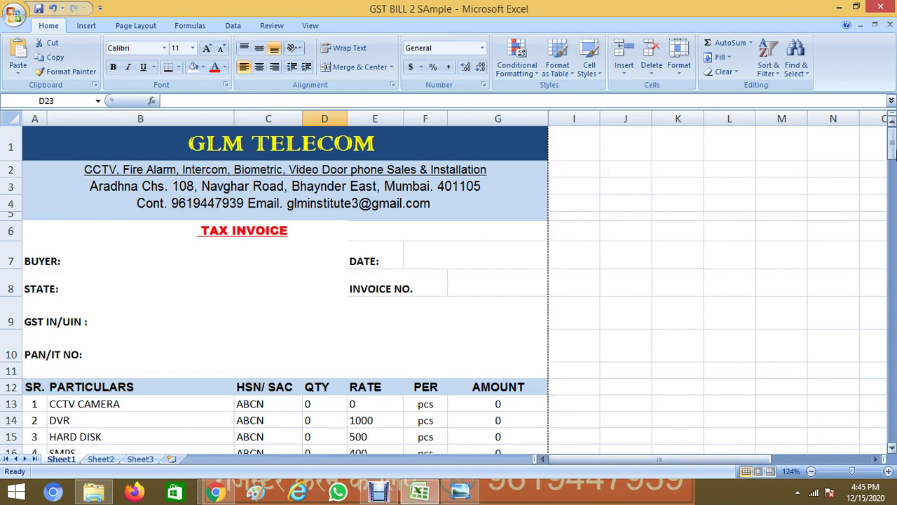
Enter the buyer's name and the buyer's state with postal code
{"action": "left_click_drag", "start_coordinate": [888, 158], "coordinate": [891, 180]}
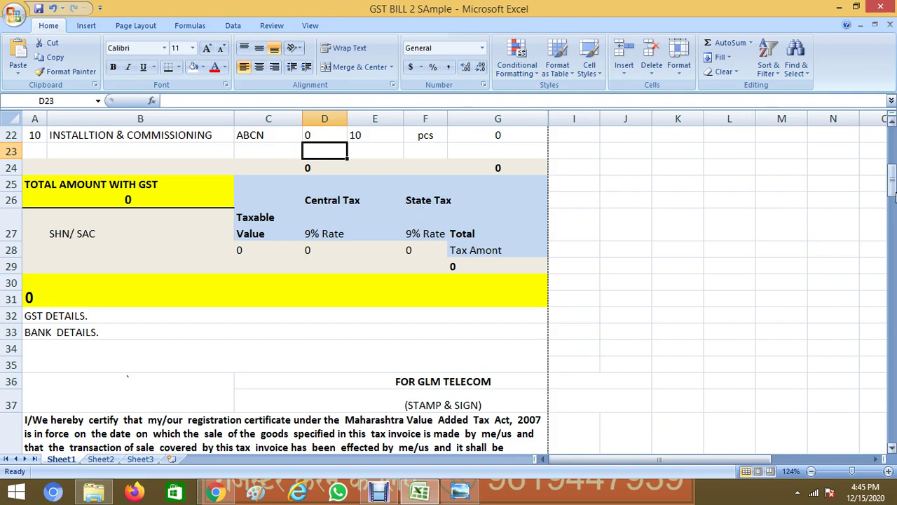
{"action": "left_click_drag", "start_coordinate": [893, 197], "coordinate": [893, 136]}
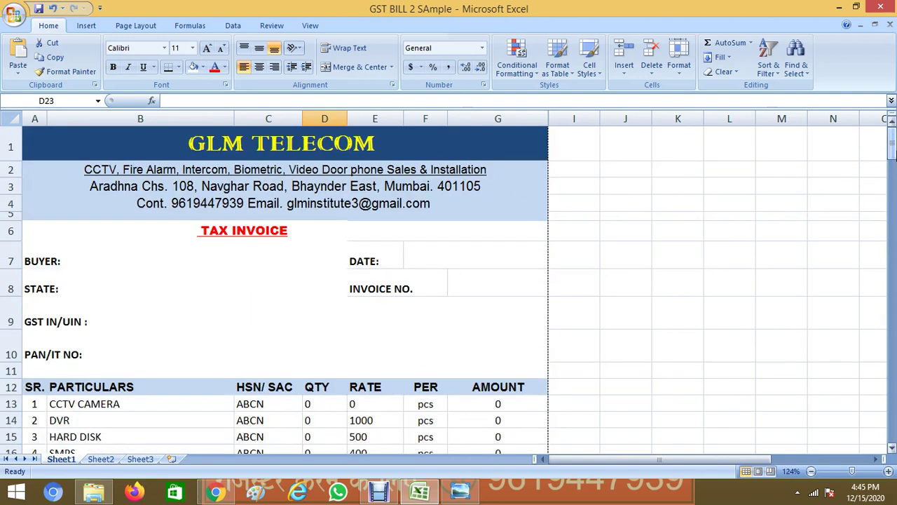
{"action": "double_click", "coordinate": [150, 258]}
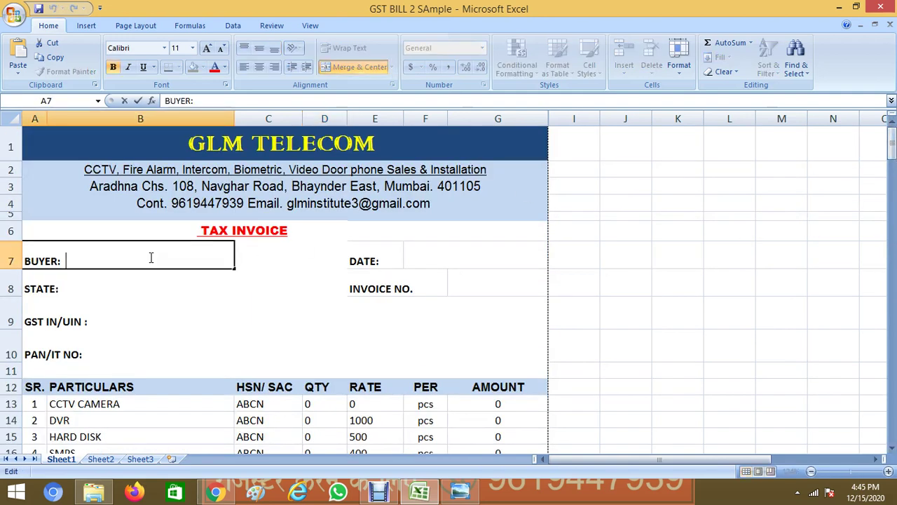
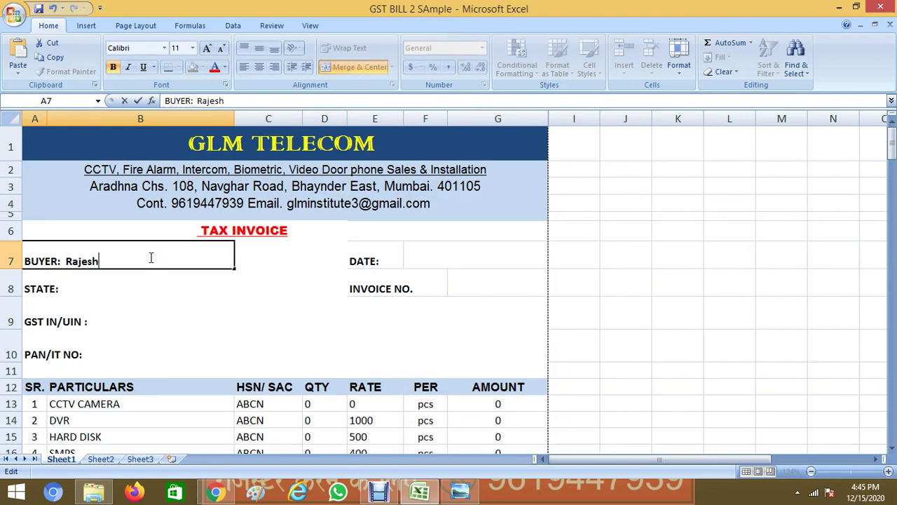
{"action": "double_click", "coordinate": [128, 288]}
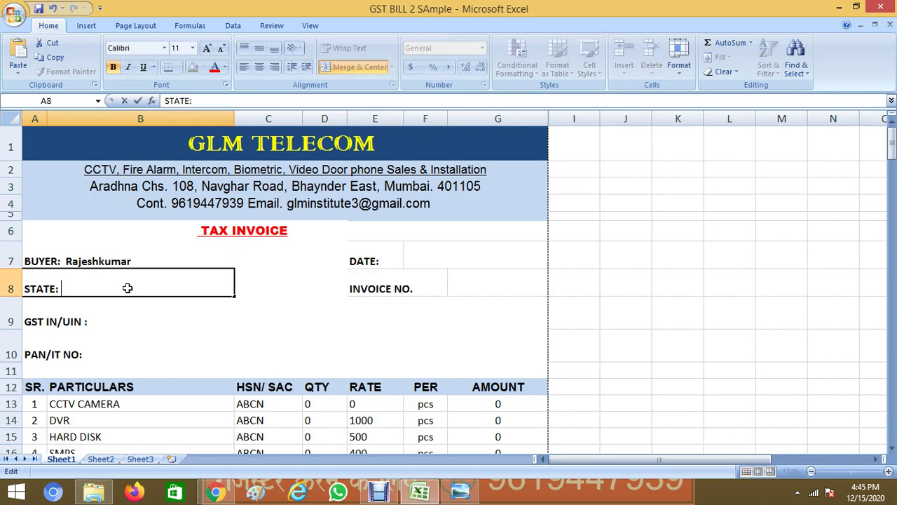
{"action": "type", "text": "Mharashtra"}
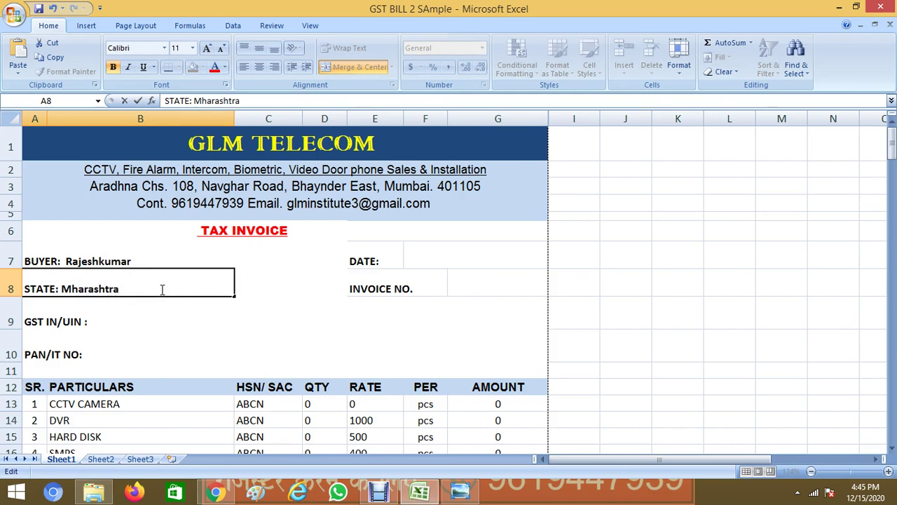
{"action": "left_click", "coordinate": [72, 287]}
{"action": "type", "text": "a "}
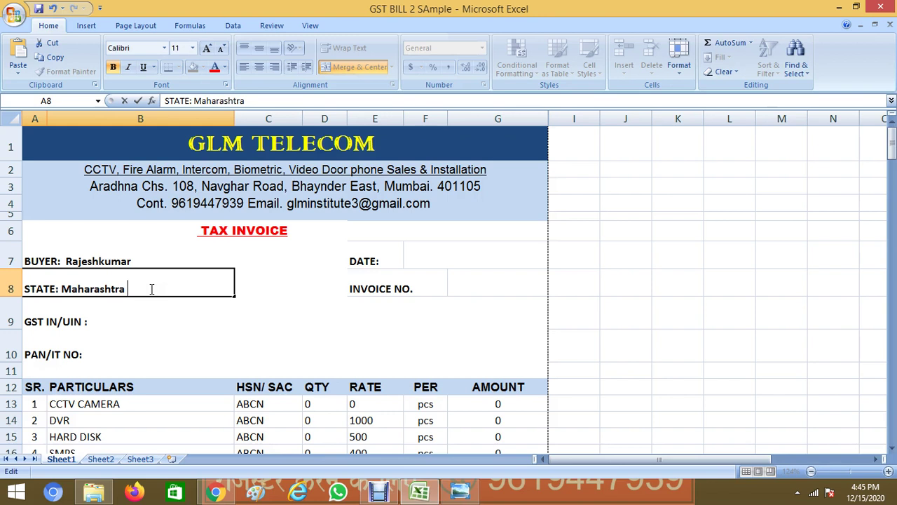
{"action": "type", "text": "401105"}
{"action": "left_click", "coordinate": [157, 314]}
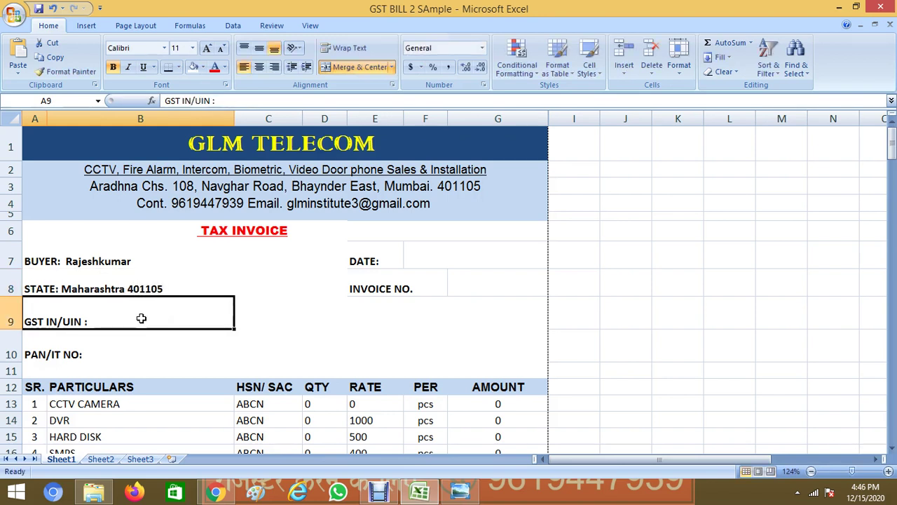
Fill in the buyer's GST IN/UIN number and PAN number
{"action": "double_click", "coordinate": [141, 318]}
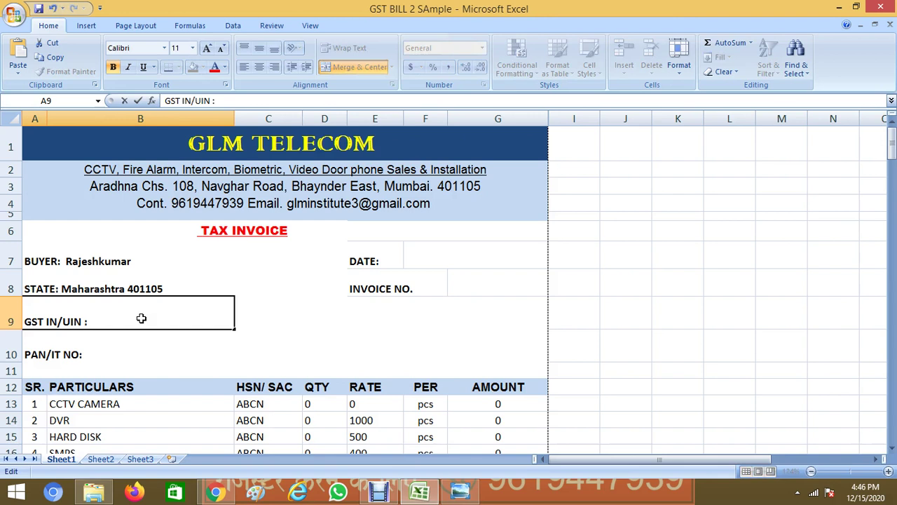
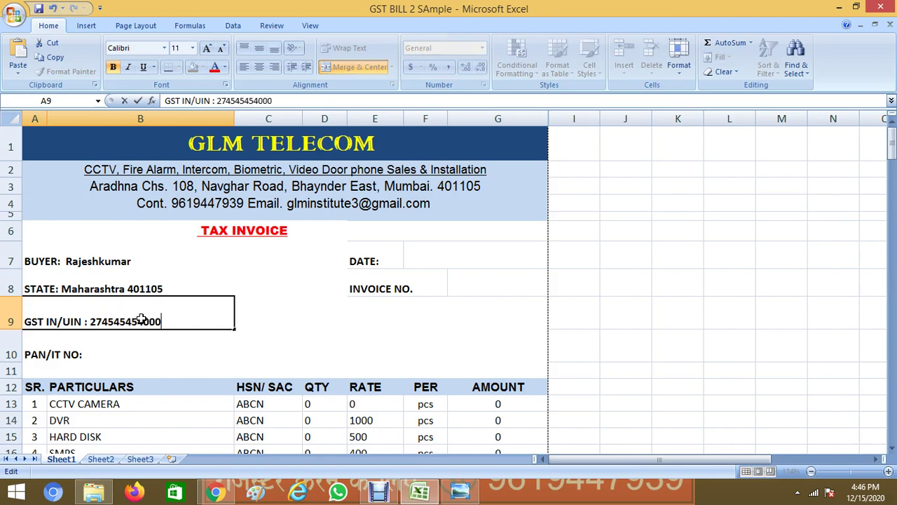
{"action": "double_click", "coordinate": [166, 353]}
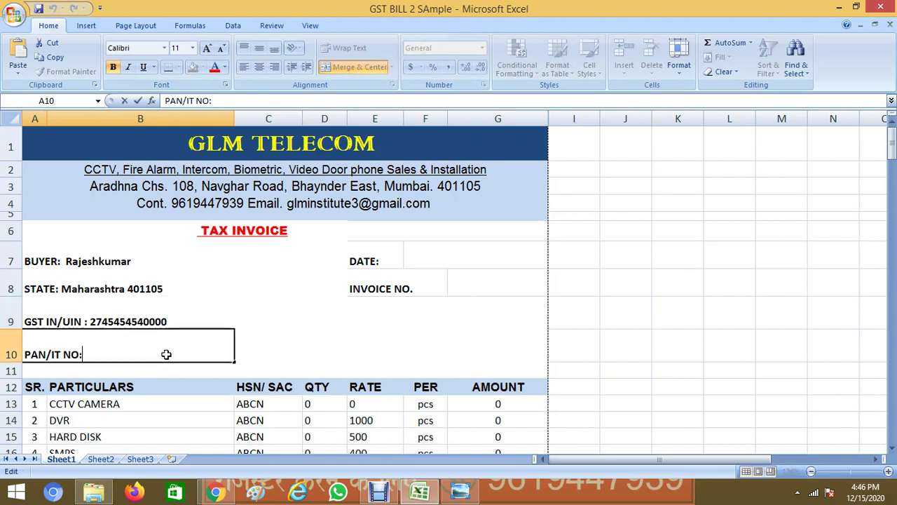
{"action": "key", "text": "BackSpace"}
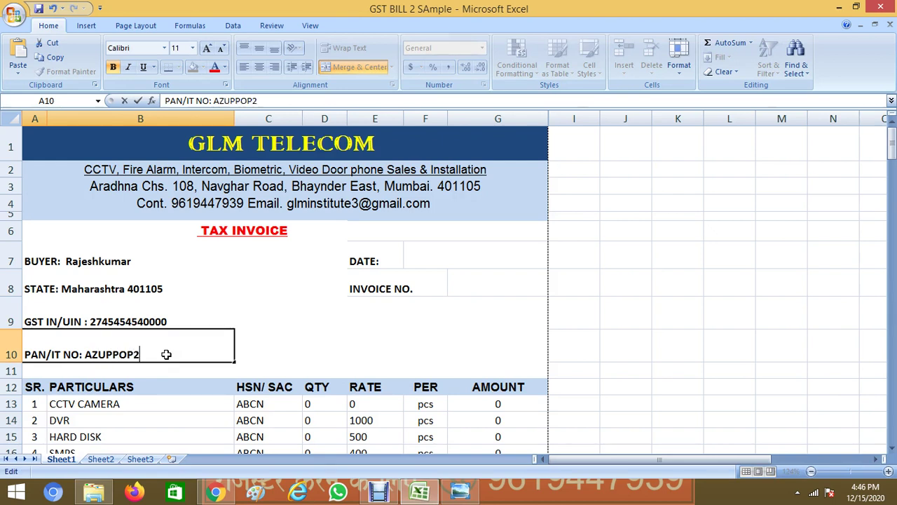
Enter the invoice date 15/12/2020 and the invoice number
{"action": "left_click", "coordinate": [473, 259]}
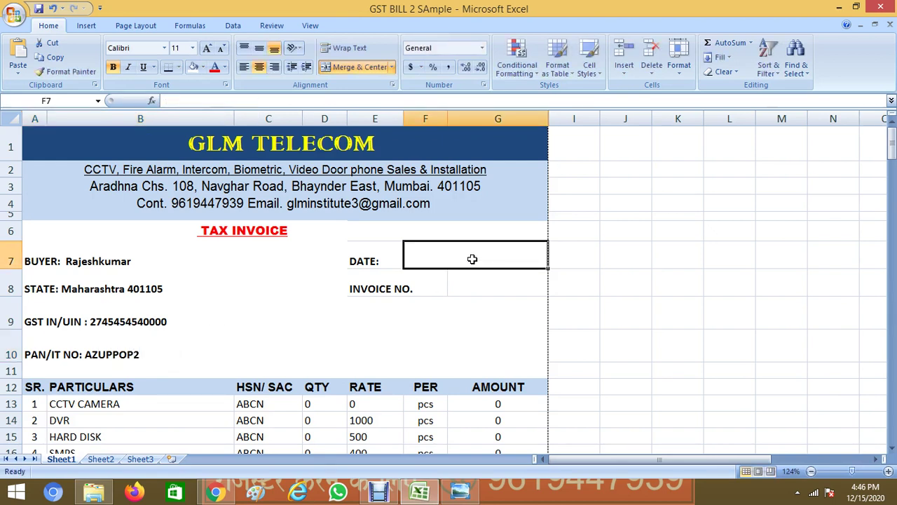
{"action": "type", "text": "15/12"}
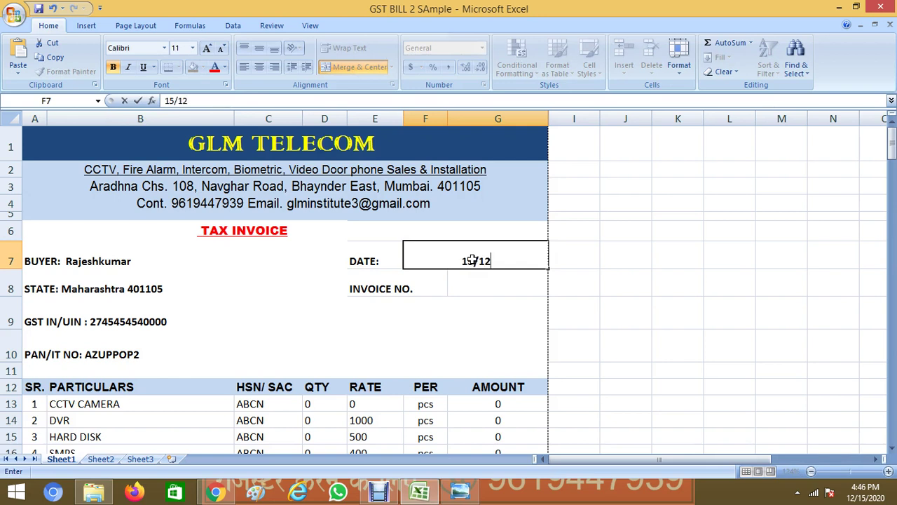
{"action": "type", "text": "/2020"}
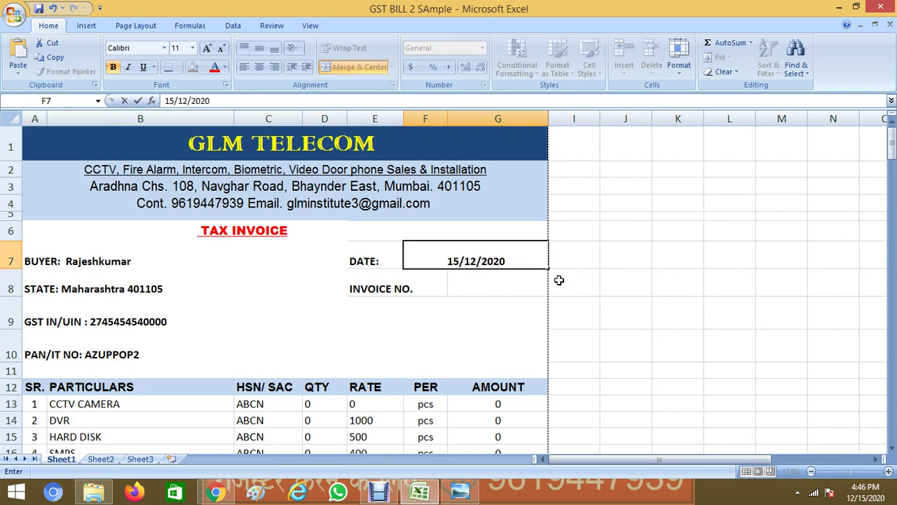
{"action": "left_click", "coordinate": [497, 289]}
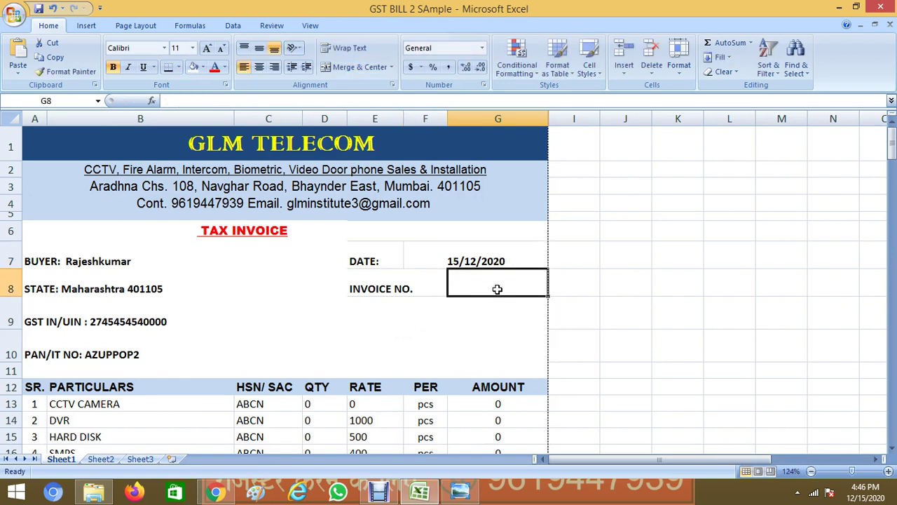
{"action": "type", "text": "MA"}
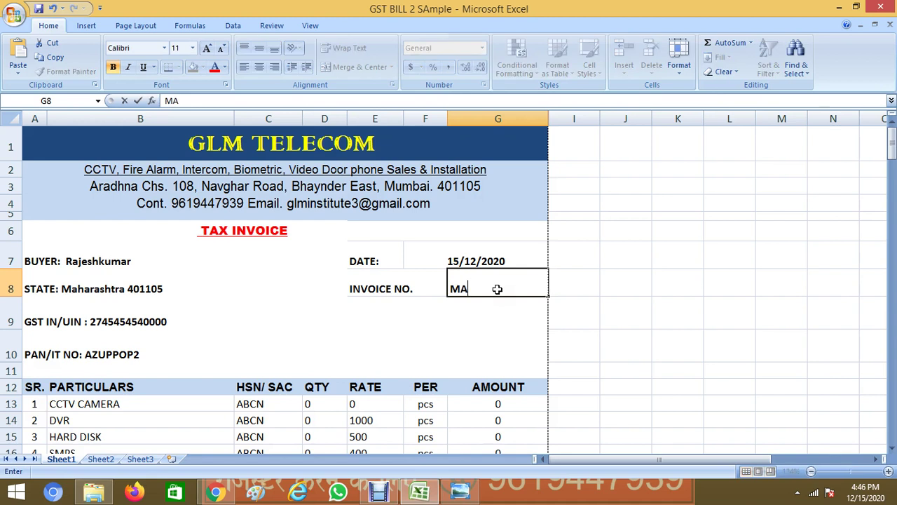
{"action": "type", "text": "R123"}
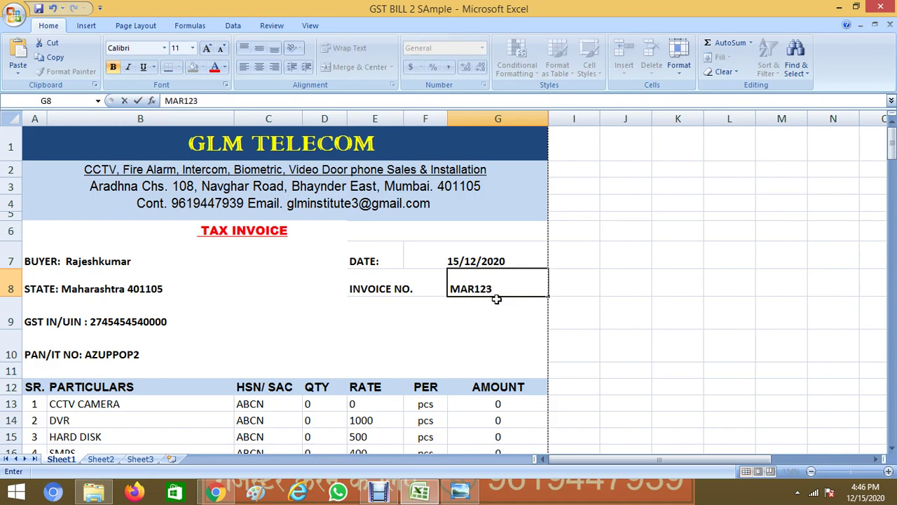
{"action": "left_click", "coordinate": [363, 312]}
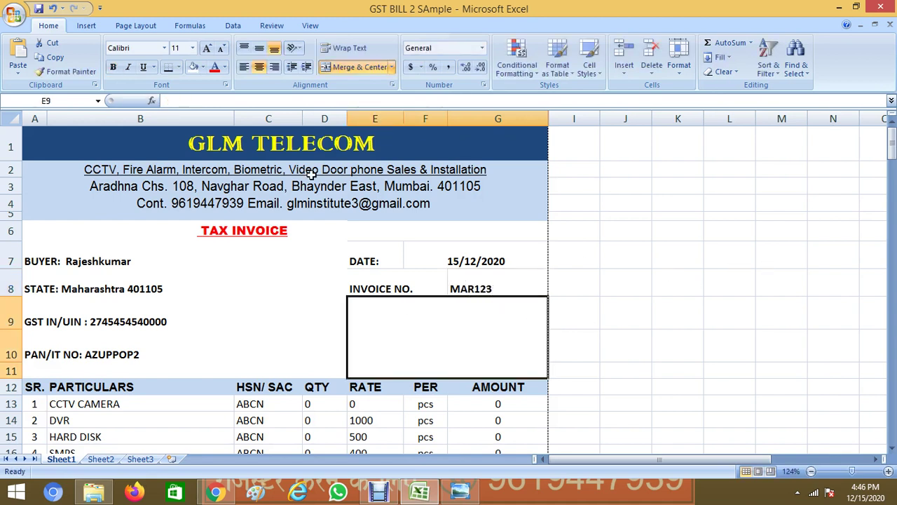
Change the company heading from GLM TELECOM to AKSHYA TELECOM
{"action": "left_click", "coordinate": [245, 131]}
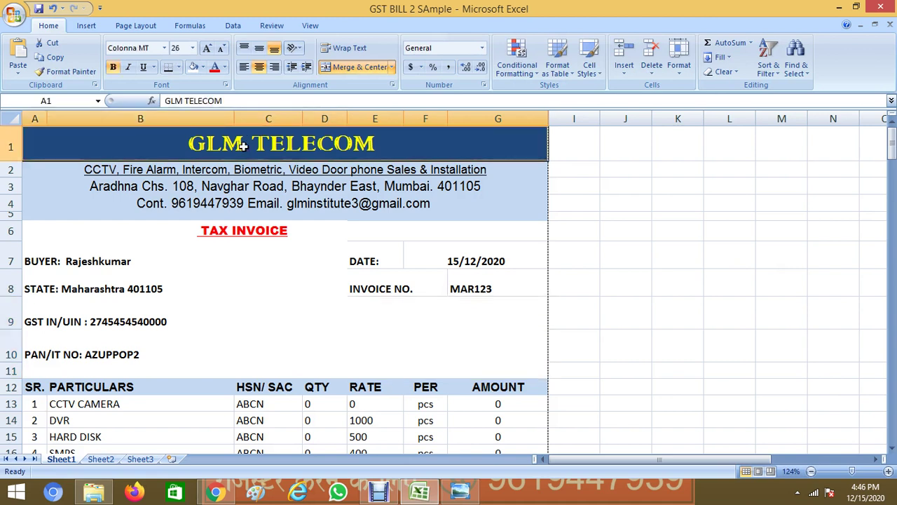
{"action": "double_click", "coordinate": [241, 142]}
{"action": "left_click_drag", "start_coordinate": [241, 142], "coordinate": [195, 138]}
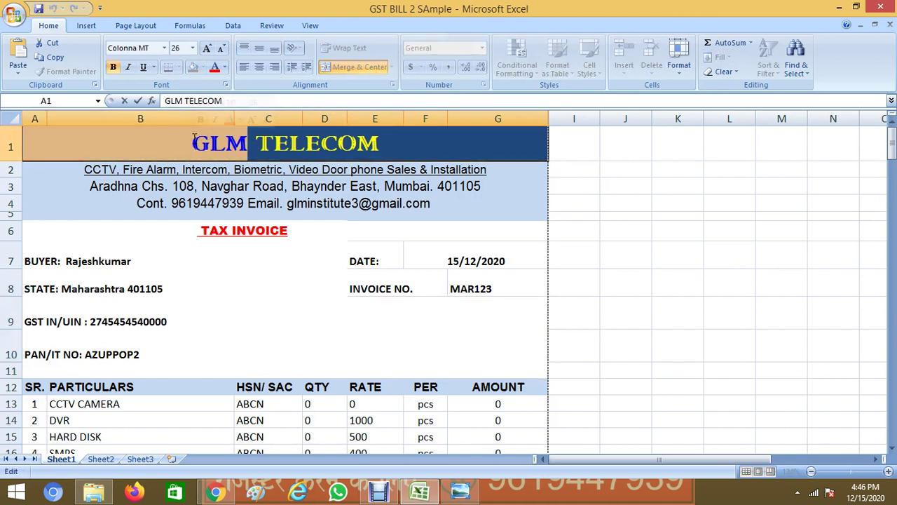
{"action": "type", "text": "AKYA"}
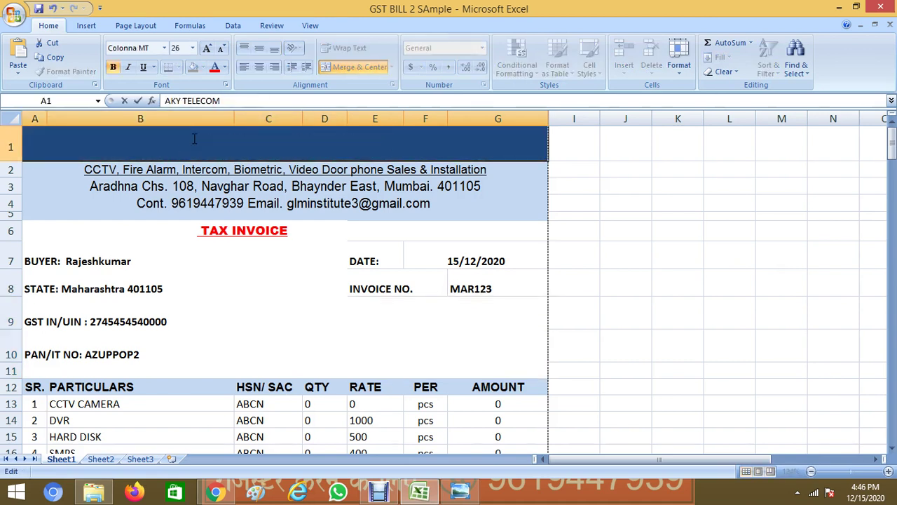
{"action": "left_click", "coordinate": [579, 161]}
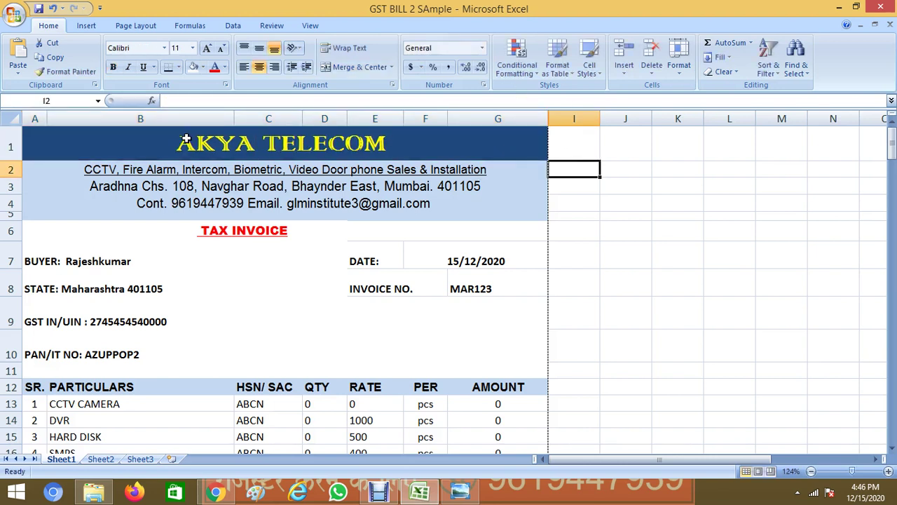
{"action": "left_click", "coordinate": [225, 150]}
{"action": "double_click", "coordinate": [224, 149]}
{"action": "type", "text": "SH"}
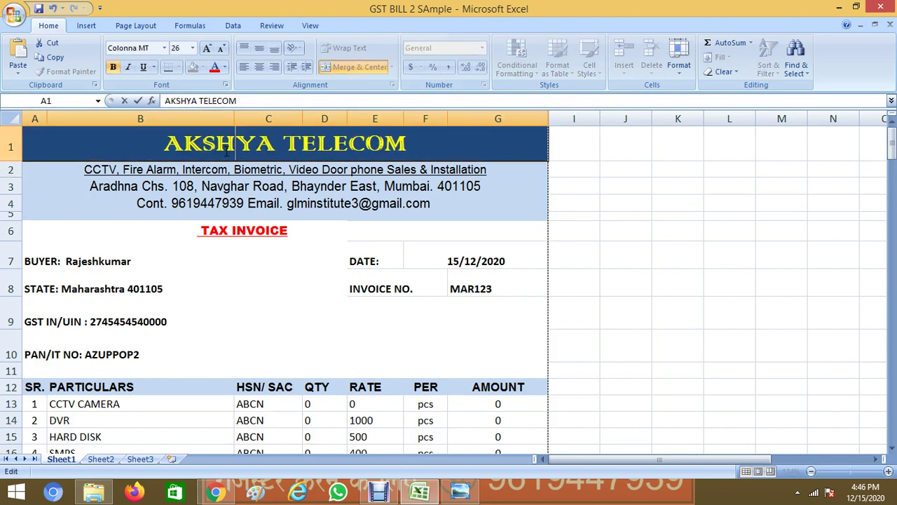
{"action": "left_click", "coordinate": [568, 168]}
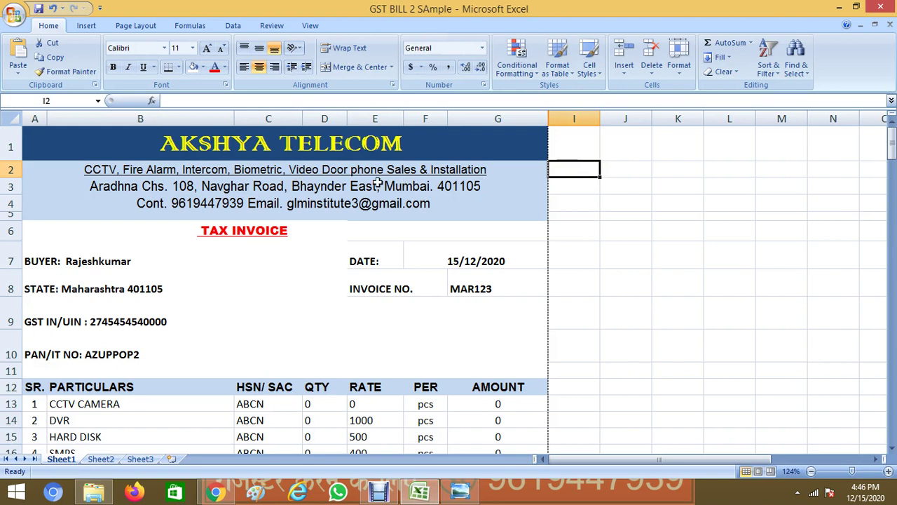
Review the services, address and contact lines under the heading, leaving them unchanged
{"action": "left_click", "coordinate": [377, 173]}
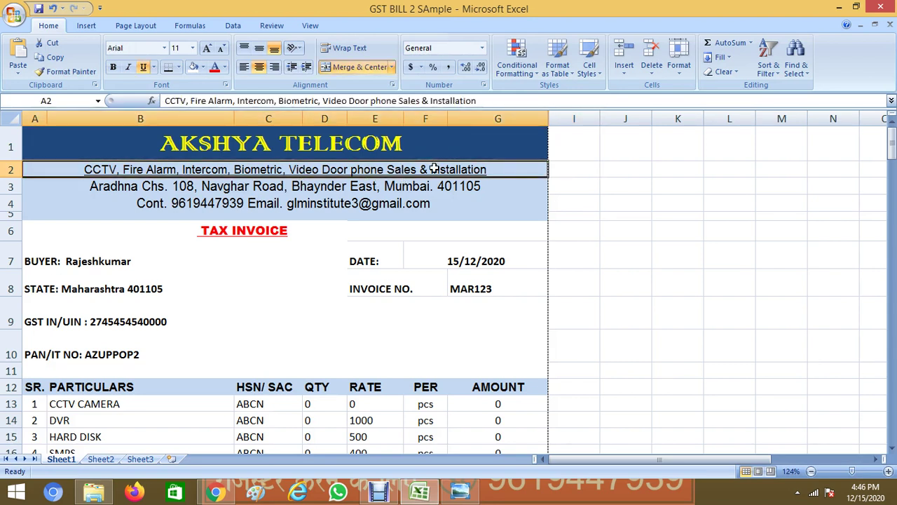
{"action": "double_click", "coordinate": [487, 169]}
{"action": "left_click_drag", "start_coordinate": [487, 169], "coordinate": [146, 171]}
{"action": "left_click", "coordinate": [148, 184]}
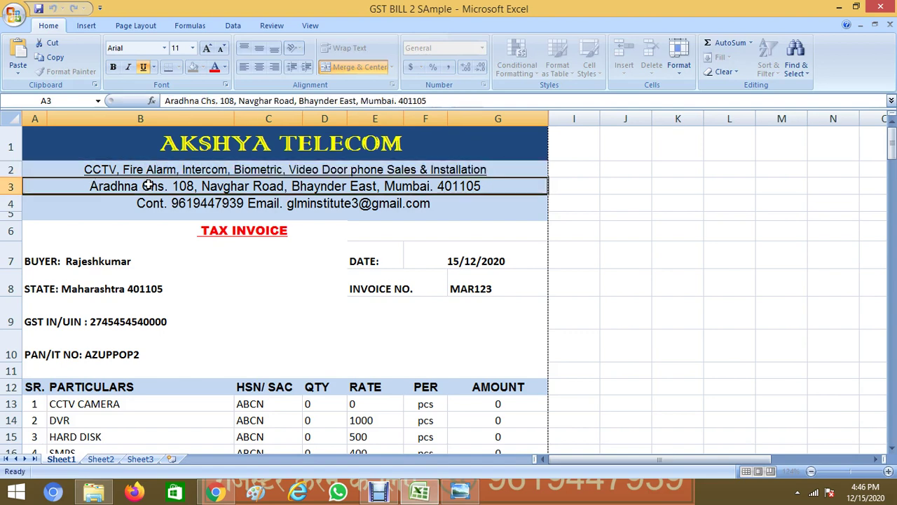
{"action": "double_click", "coordinate": [486, 184]}
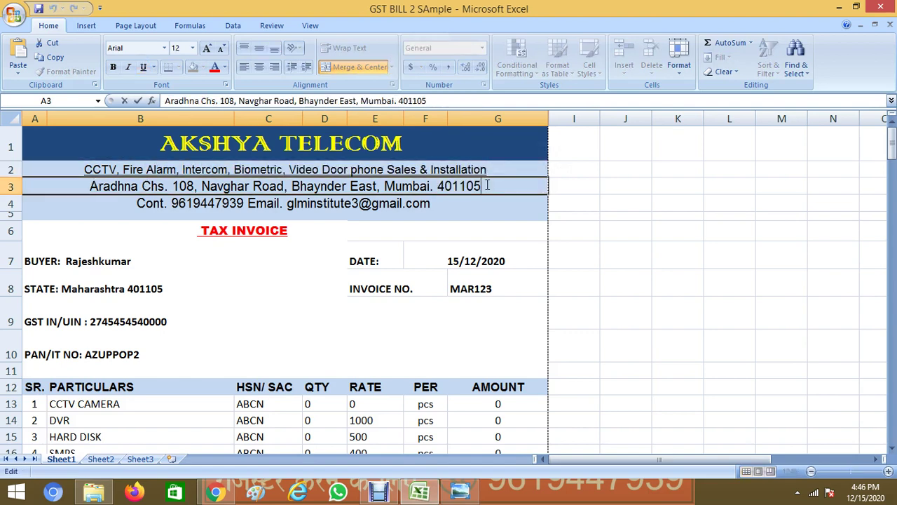
{"action": "left_click_drag", "start_coordinate": [483, 185], "coordinate": [35, 157]}
{"action": "double_click", "coordinate": [169, 205]}
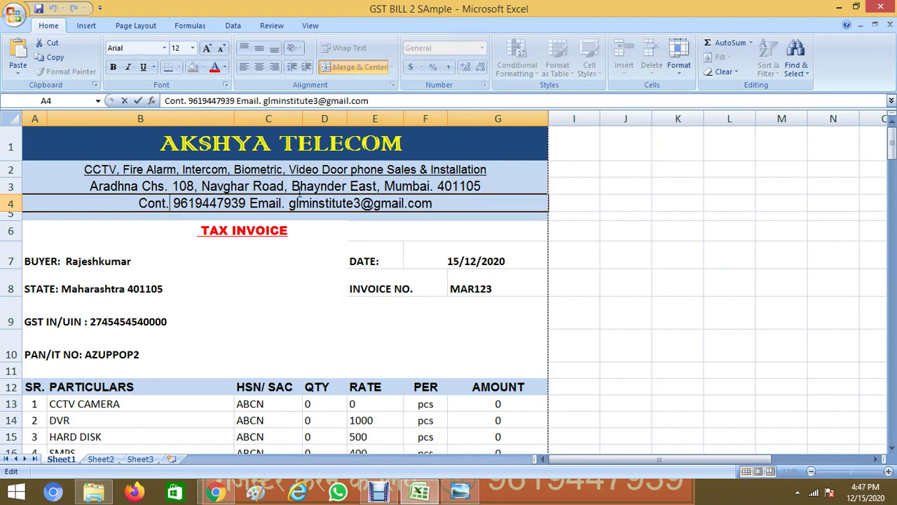
{"action": "left_click_drag", "start_coordinate": [443, 202], "coordinate": [60, 176]}
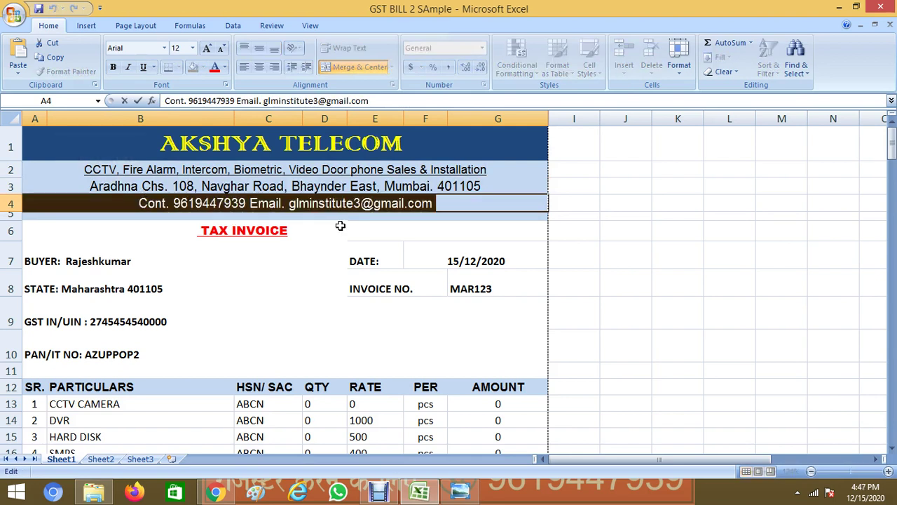
{"action": "left_click", "coordinate": [594, 223]}
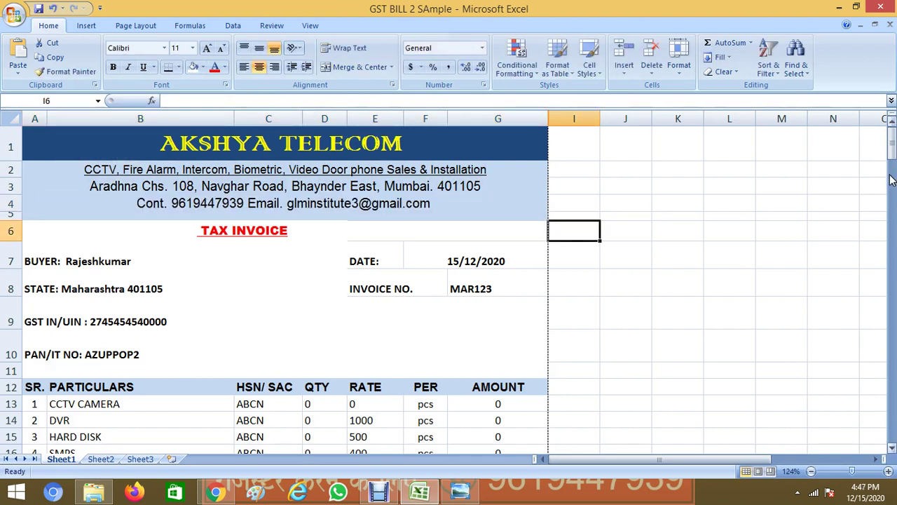
{"action": "left_click_drag", "start_coordinate": [893, 158], "coordinate": [894, 165]}
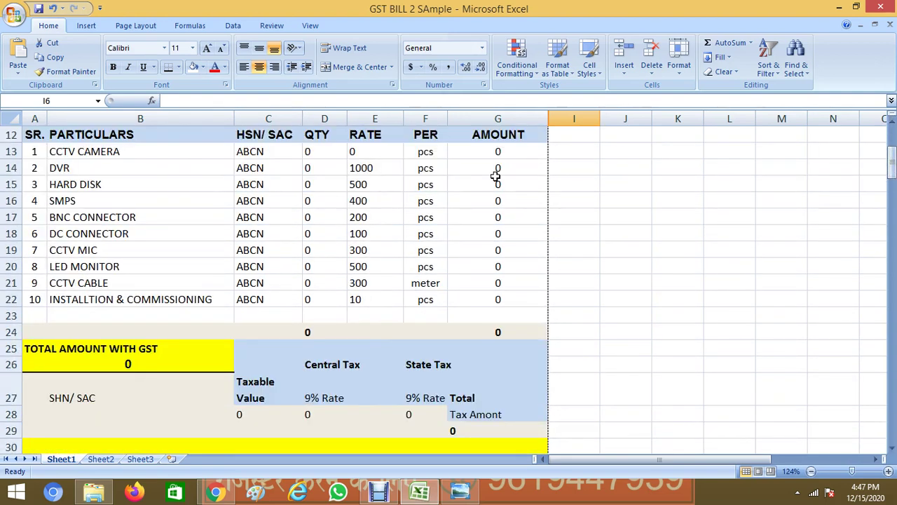
Set the DVR, hard disk, SMPS, BNC connector and DC connector rates to 0
{"action": "left_click", "coordinate": [379, 167]}
{"action": "type", "text": "0"}
{"action": "key", "text": "Tab"}
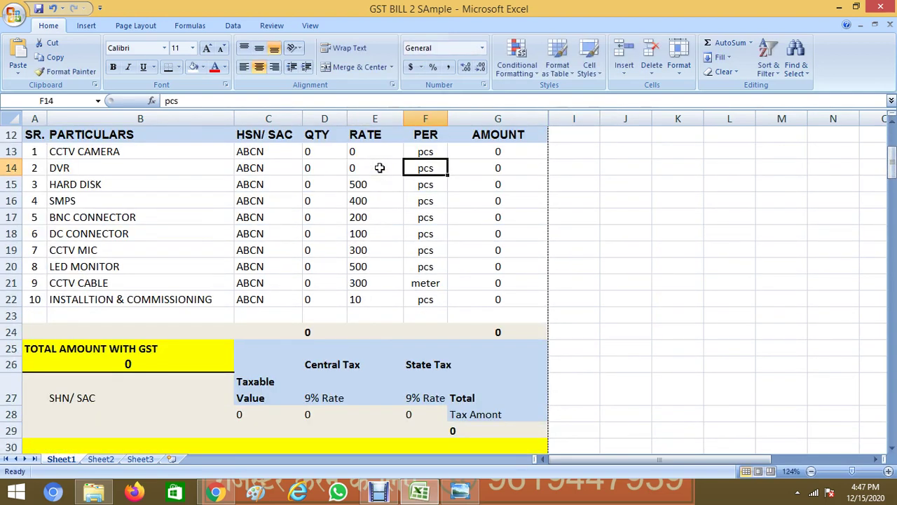
{"action": "left_click", "coordinate": [375, 182]}
{"action": "type", "text": "0"}
{"action": "left_click", "coordinate": [366, 200]}
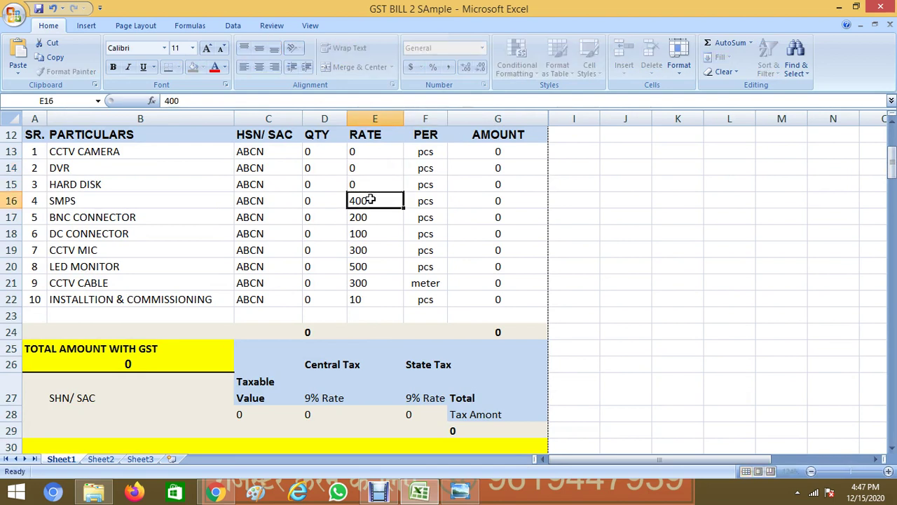
{"action": "type", "text": "0"}
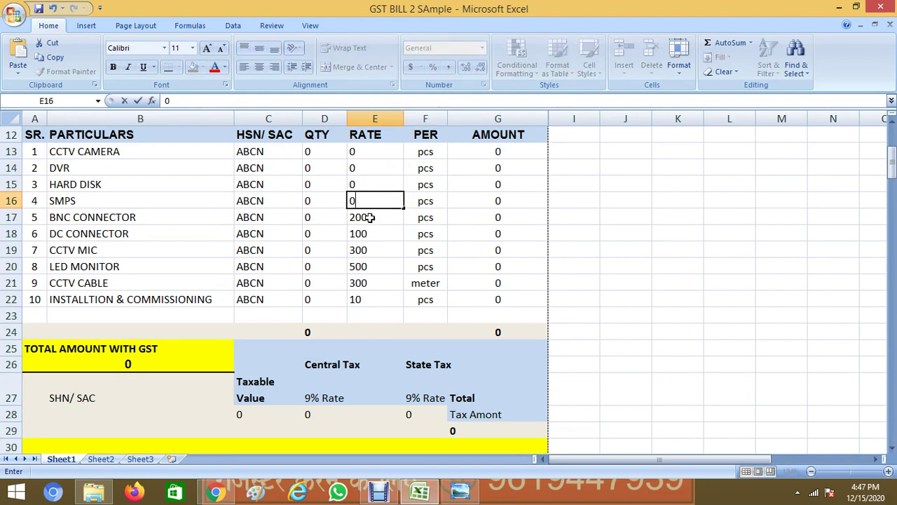
{"action": "left_click", "coordinate": [369, 218]}
{"action": "type", "text": "0"}
{"action": "left_click", "coordinate": [370, 234]}
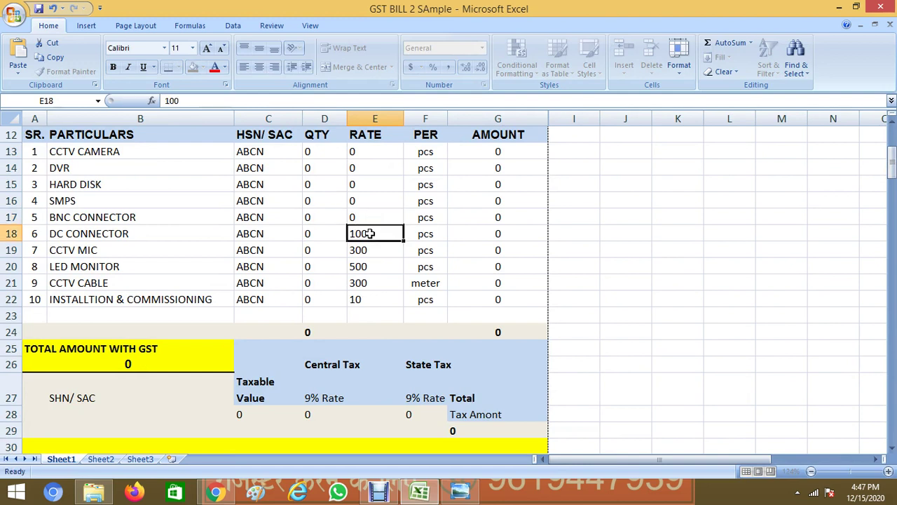
{"action": "type", "text": "0"}
Set the CCTV MIC, LED monitor, CCTV cable and last item rates to 0
{"action": "left_click", "coordinate": [371, 249]}
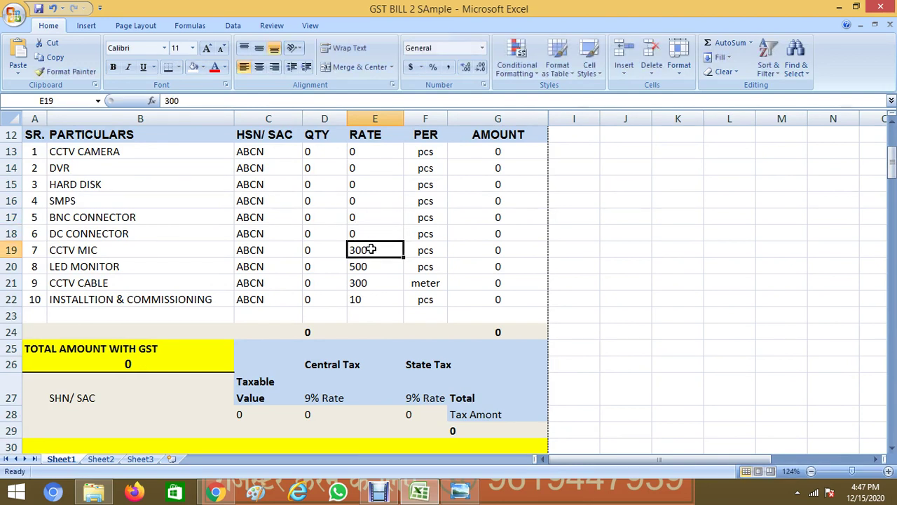
{"action": "type", "text": "0"}
{"action": "left_click", "coordinate": [386, 270]}
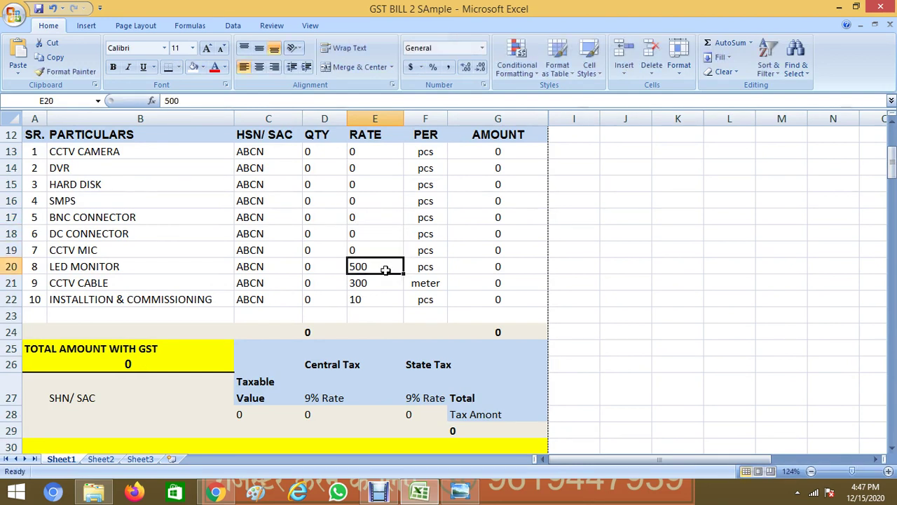
{"action": "type", "text": "0"}
{"action": "left_click", "coordinate": [387, 292]}
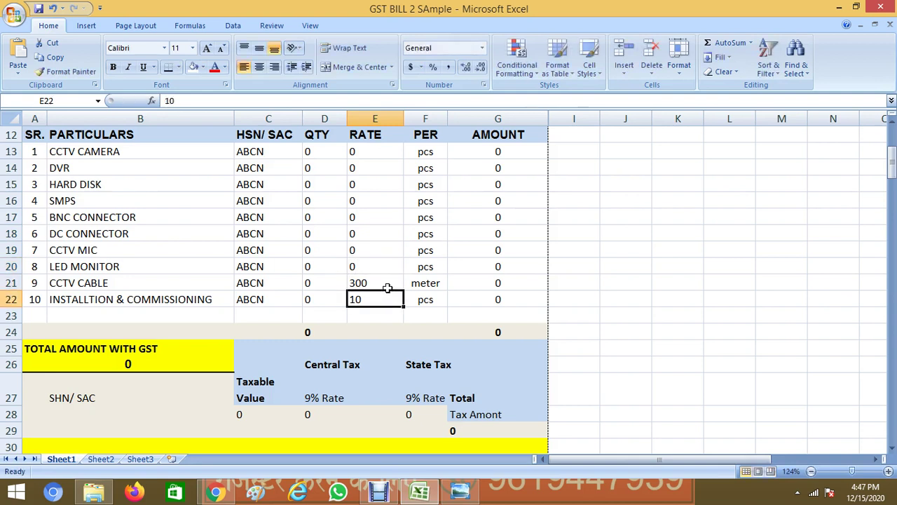
{"action": "left_click", "coordinate": [378, 281]}
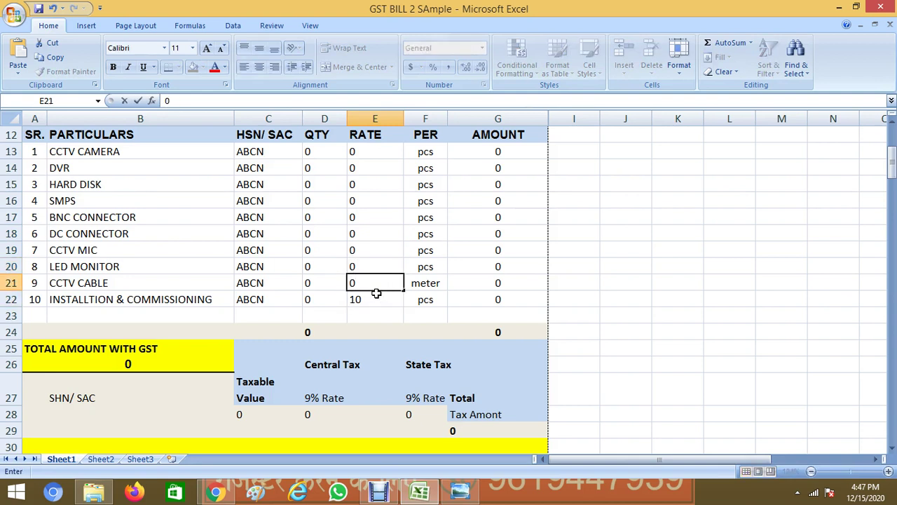
{"action": "left_click", "coordinate": [376, 294]}
{"action": "type", "text": "0"}
{"action": "left_click", "coordinate": [280, 228]}
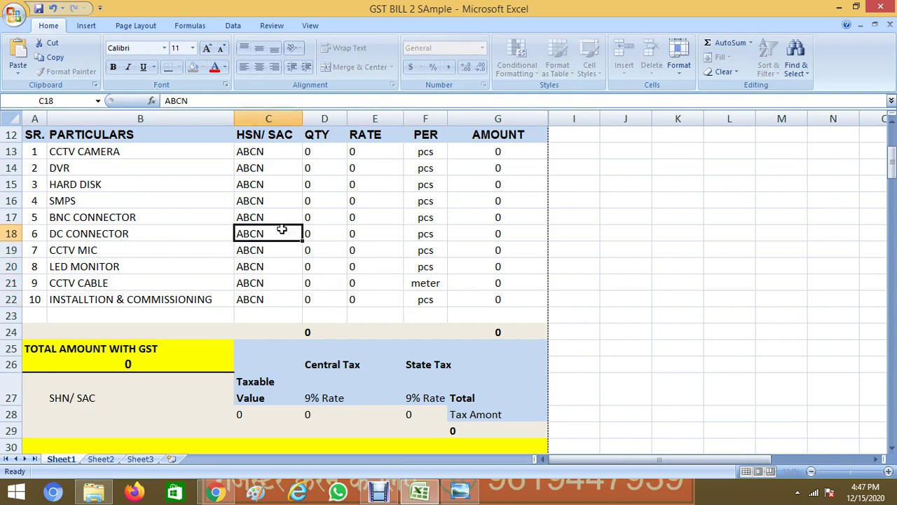
Relabel the CCTV camera as a Hikvision dome and give it HSN code HGFR
{"action": "left_click", "coordinate": [140, 152]}
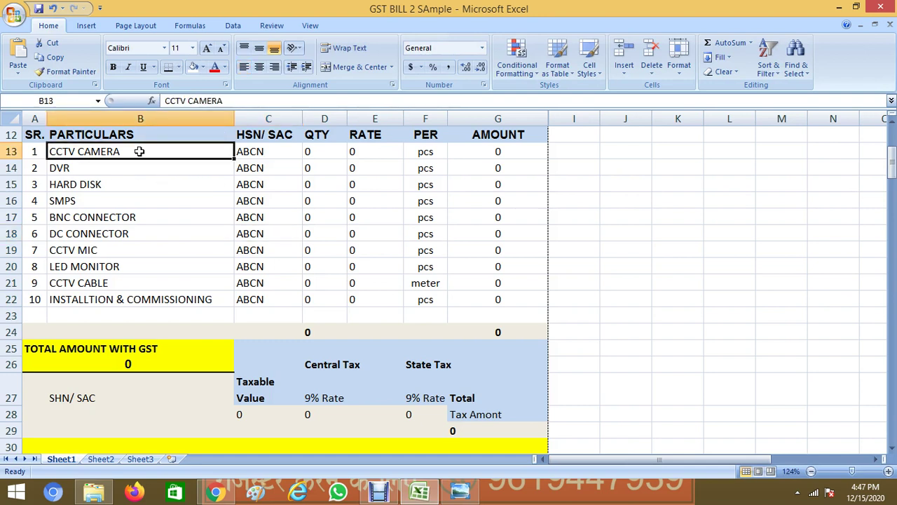
{"action": "double_click", "coordinate": [140, 151]}
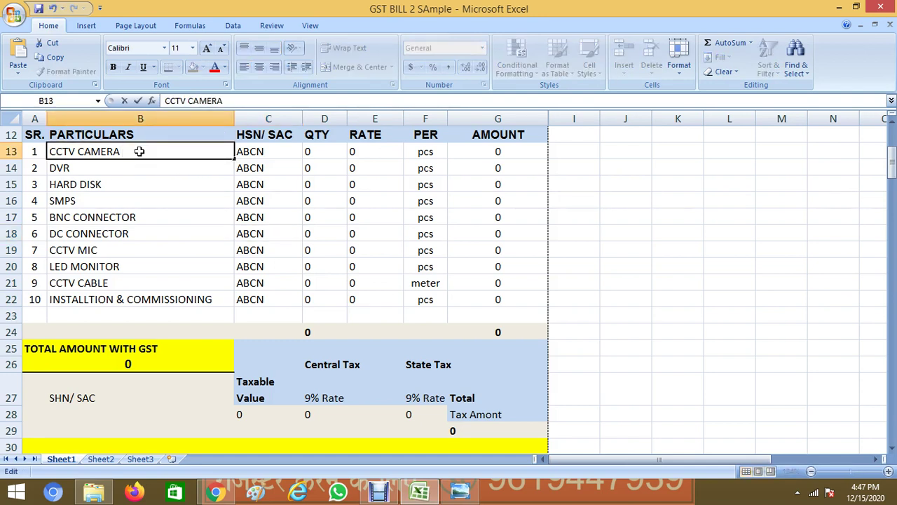
{"action": "type", "text": "HIKVION DOME"}
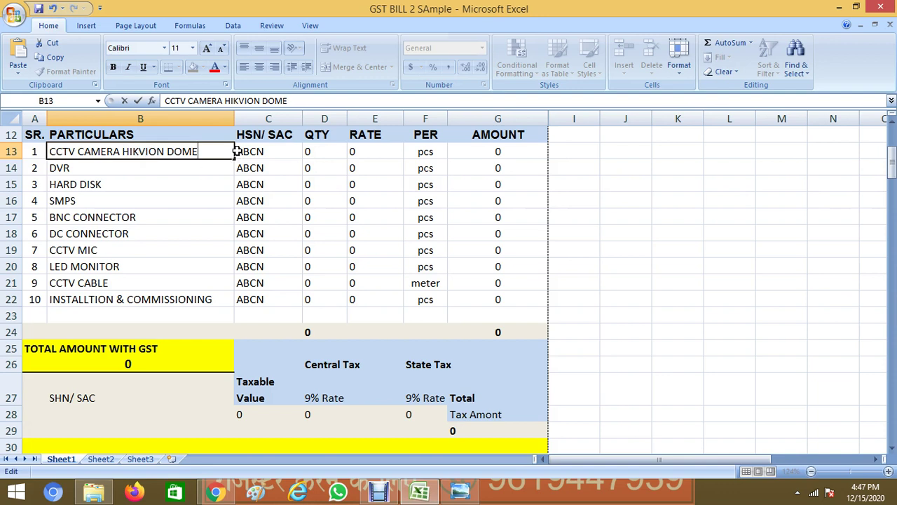
{"action": "left_click", "coordinate": [151, 149]}
{"action": "type", "text": "S"}
{"action": "left_click", "coordinate": [286, 146]}
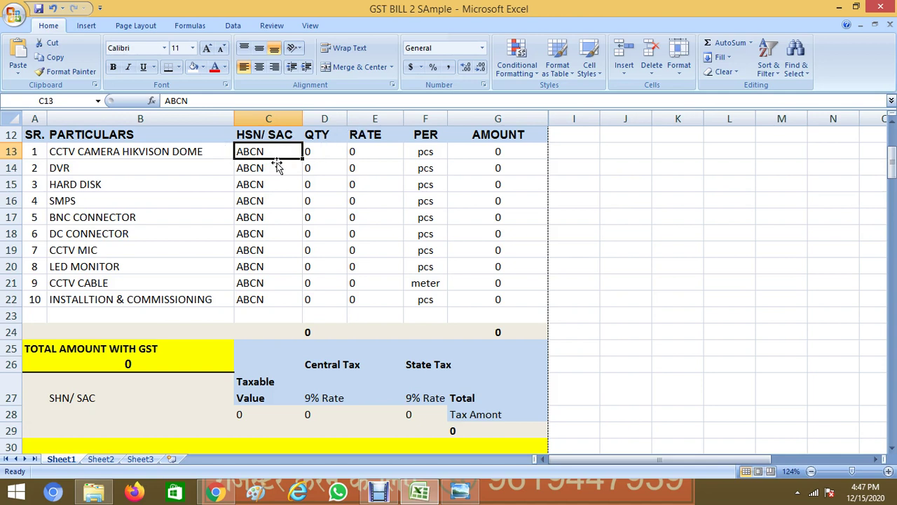
{"action": "type", "text": "HGFR"}
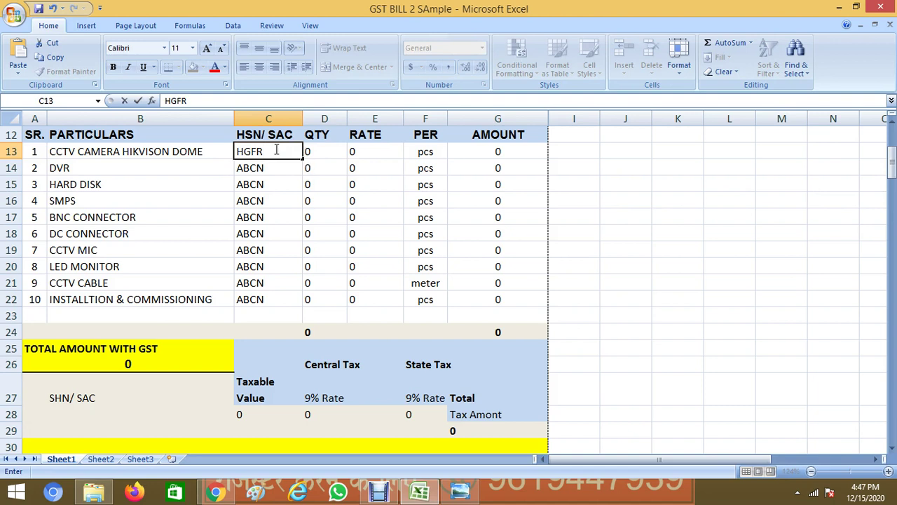
{"action": "left_click", "coordinate": [323, 150]}
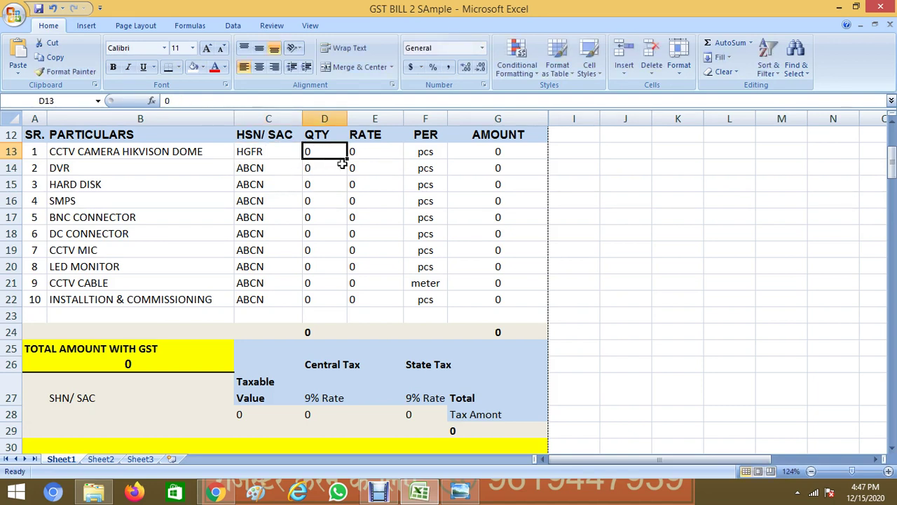
Enter quantity 5 and rate 1500 for the CCTV camera line
{"action": "type", "text": "5"}
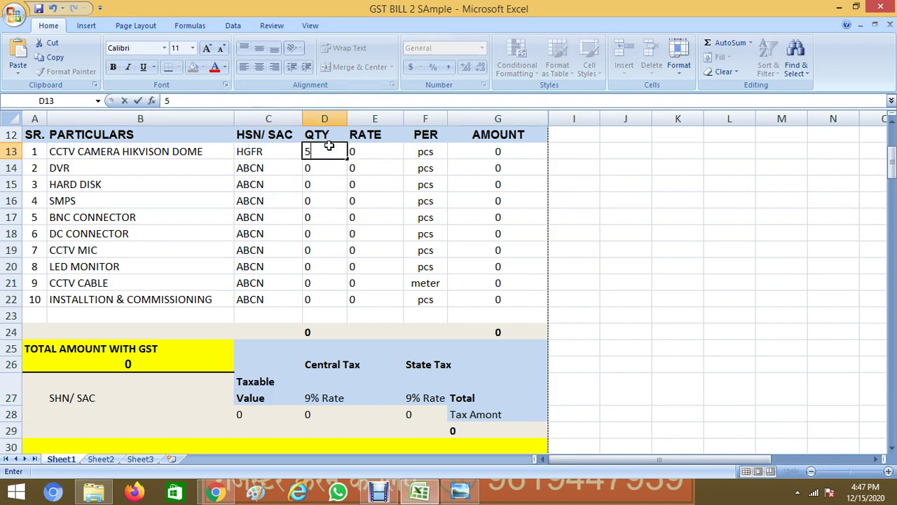
{"action": "key", "text": "Tab"}
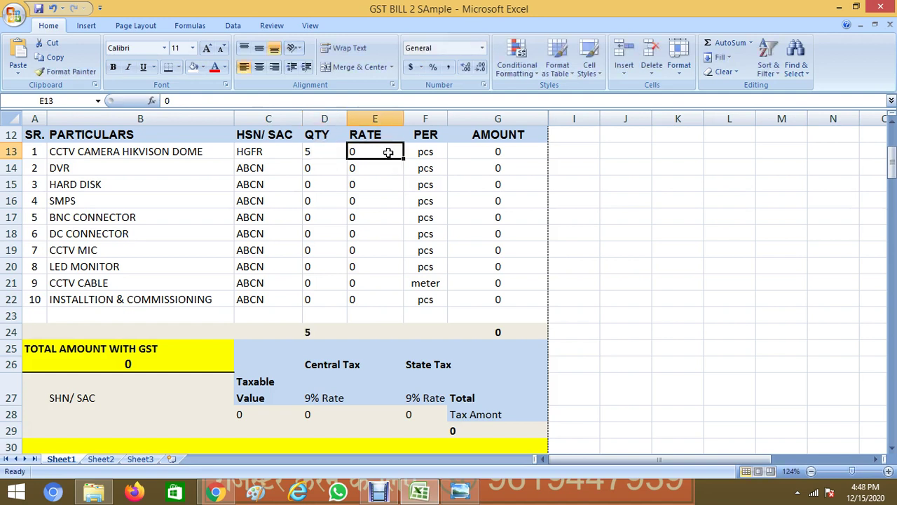
{"action": "type", "text": "1500"}
{"action": "key", "text": "Return"}
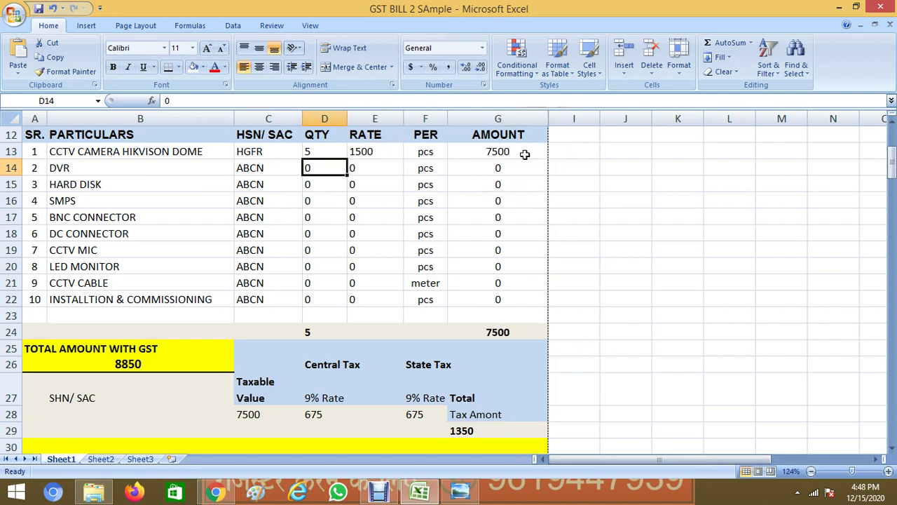
Rename item 2 to DVR HIKVISION DS7200
{"action": "double_click", "coordinate": [108, 168]}
{"action": "type", "text": "HIV"}
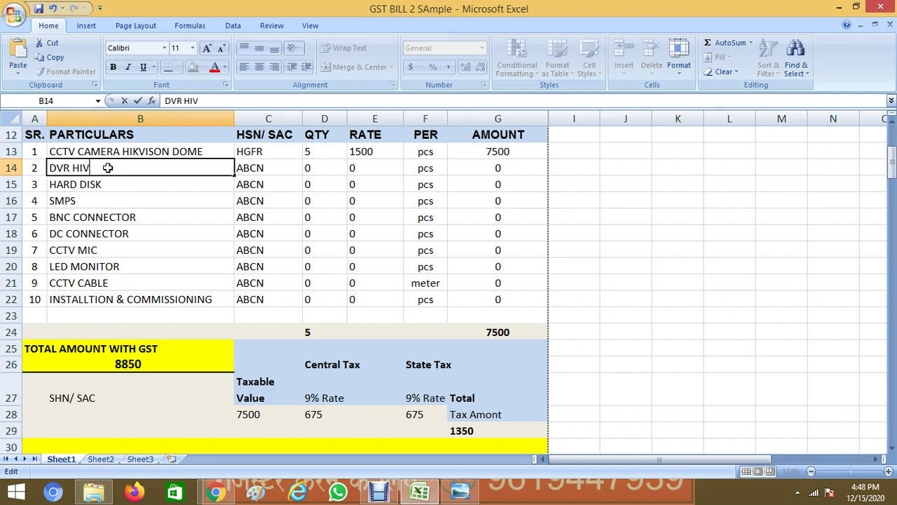
{"action": "key", "text": "BackSpace"}
{"action": "type", "text": "KVISION"}
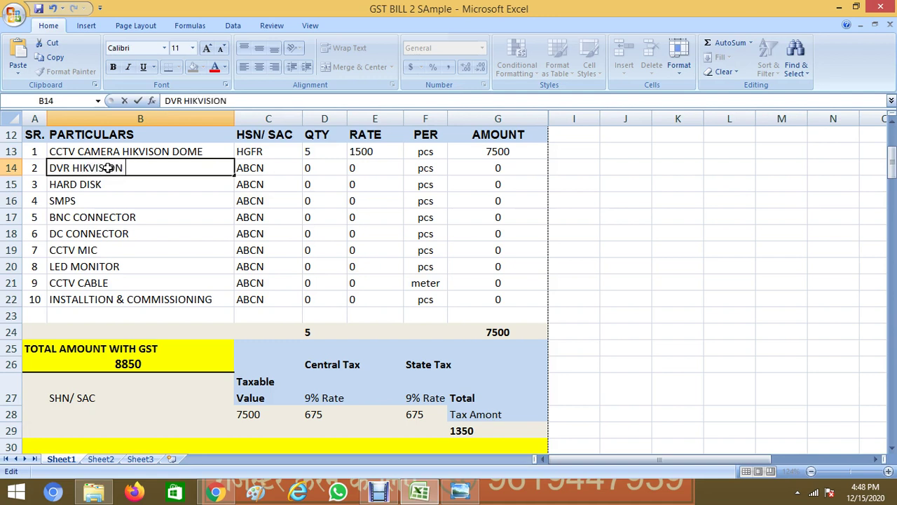
{"action": "type", "text": " DS7200"}
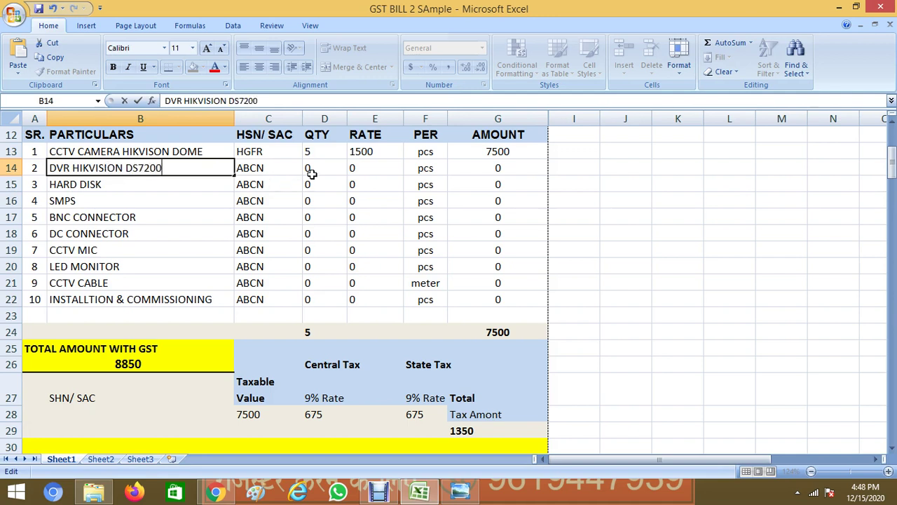
Give the DVR line quantity 1 and rate 4500
{"action": "left_click", "coordinate": [313, 171]}
{"action": "type", "text": "01"}
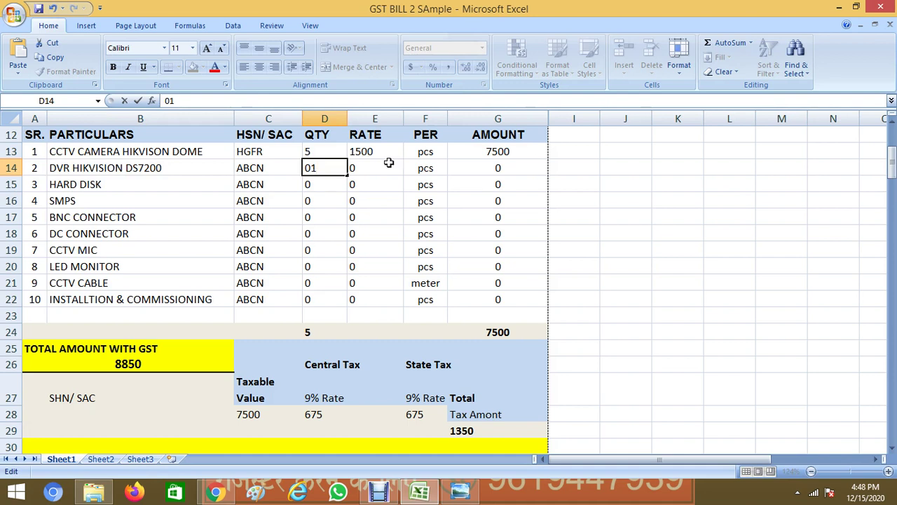
{"action": "left_click_drag", "start_coordinate": [317, 167], "coordinate": [237, 164]}
{"action": "type", "text": "1"}
{"action": "key", "text": "Tab"}
{"action": "type", "text": "45"}
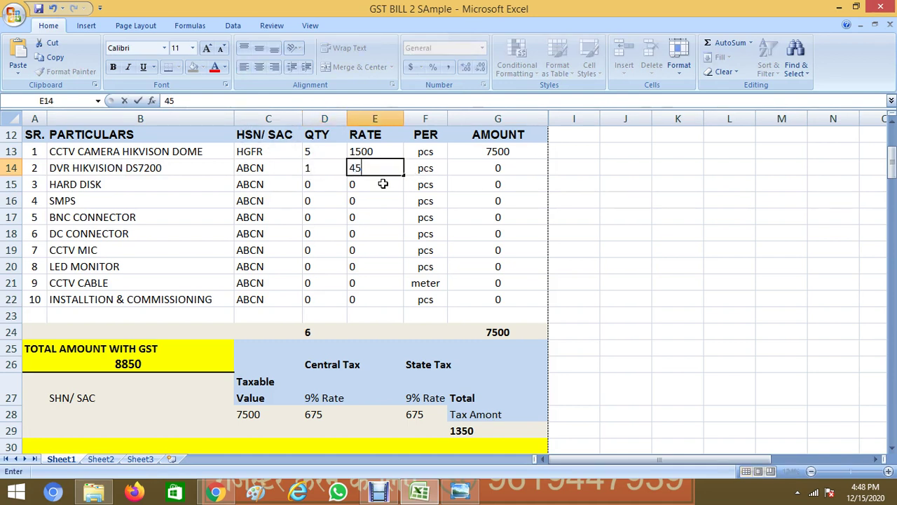
{"action": "type", "text": "00"}
{"action": "key", "text": "Return"}
{"action": "key", "text": "Left"}
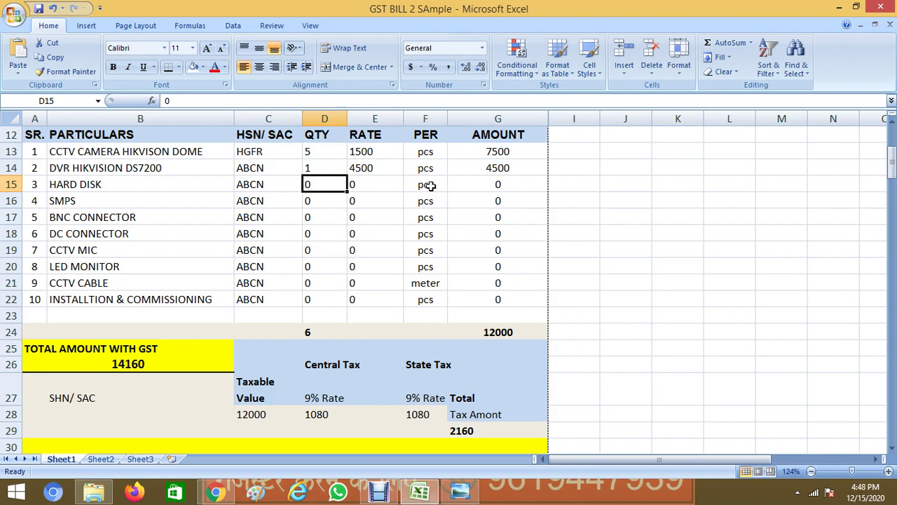
Add WD 1TB to the hard disk description and enter quantity 5000 and rate 1
{"action": "double_click", "coordinate": [130, 183]}
{"action": "type", "text": "W"}
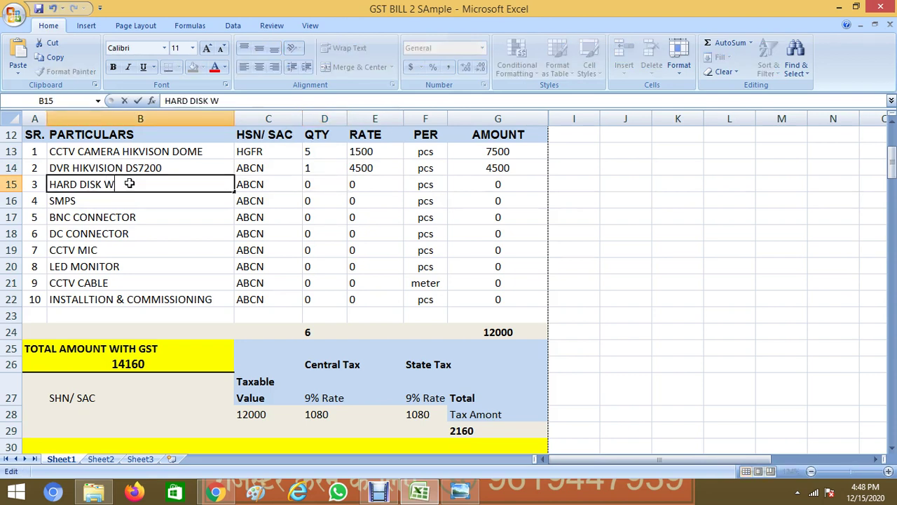
{"action": "type", "text": "D 1TB"}
{"action": "left_click", "coordinate": [317, 184]}
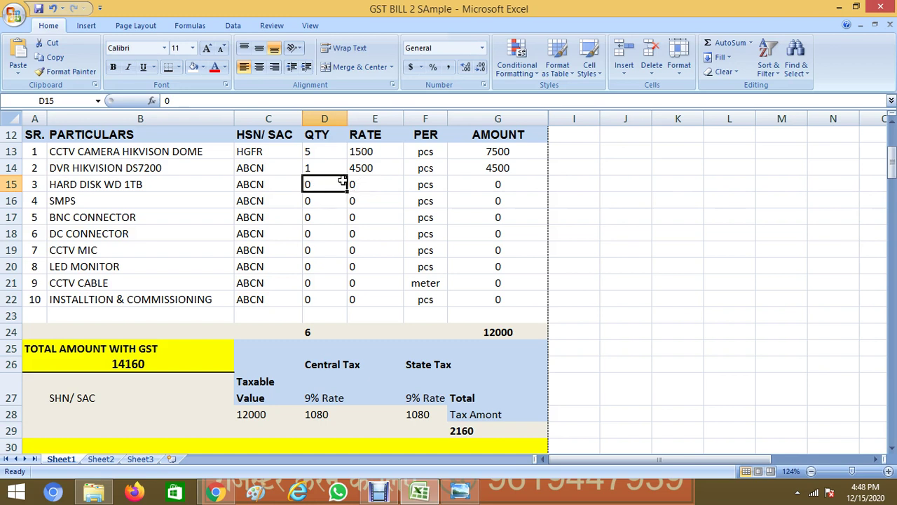
{"action": "type", "text": "5000"}
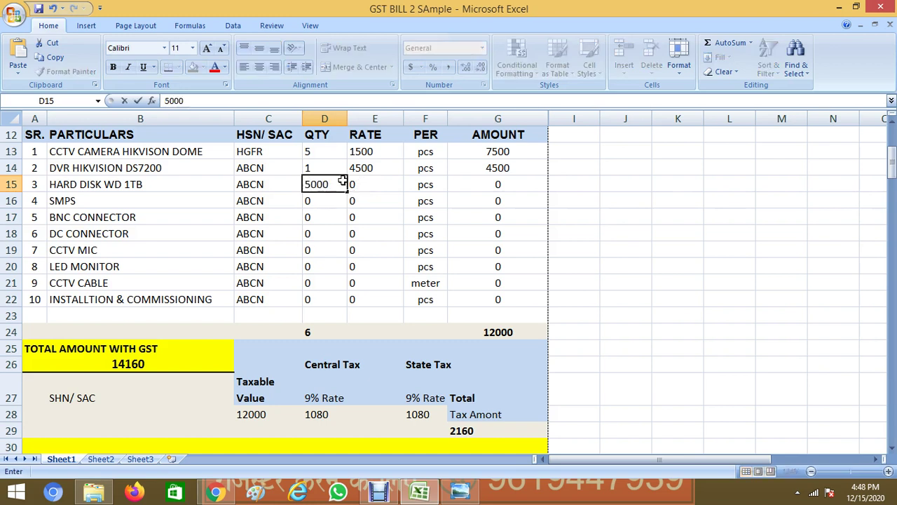
{"action": "key", "text": "Tab"}
{"action": "type", "text": "1"}
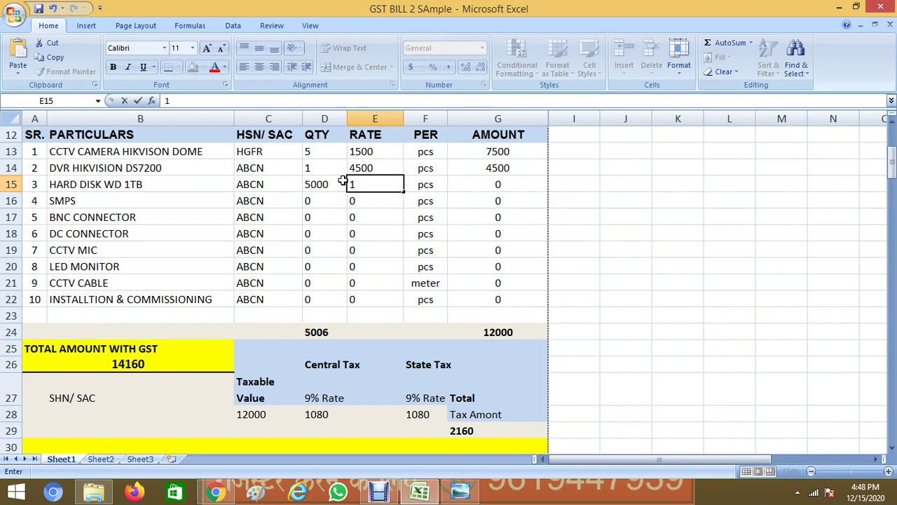
{"action": "key", "text": "Tab"}
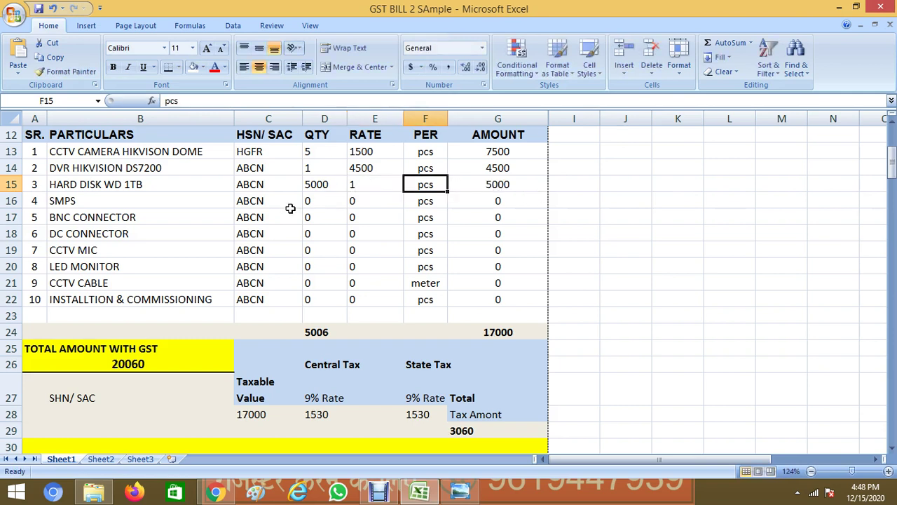
Enter SMPS quantity 1 at rate 800 and BNC connector quantity 10 at rate 15
{"action": "left_click", "coordinate": [320, 201]}
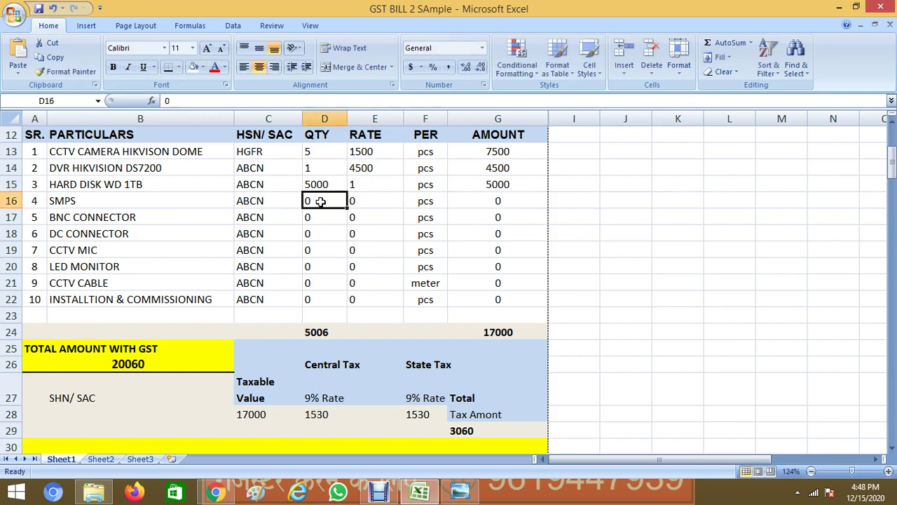
{"action": "type", "text": "1"}
{"action": "key", "text": "Tab"}
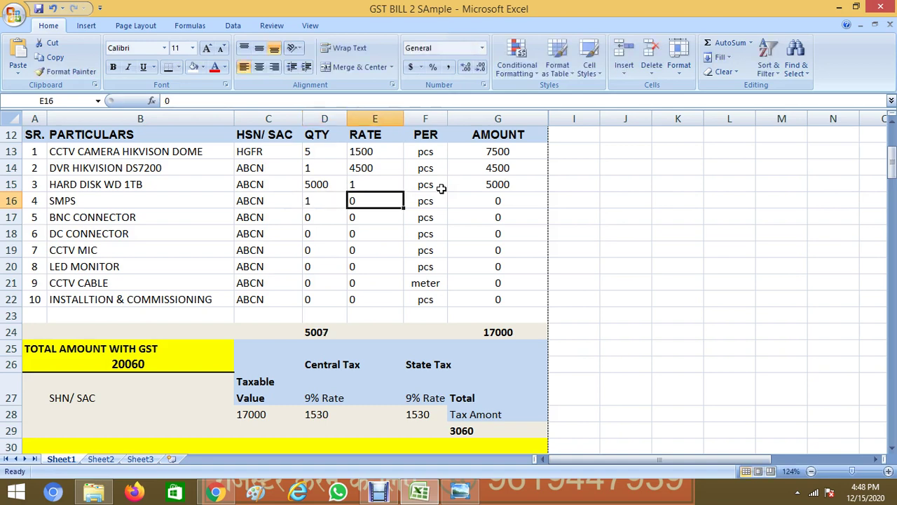
{"action": "type", "text": "800"}
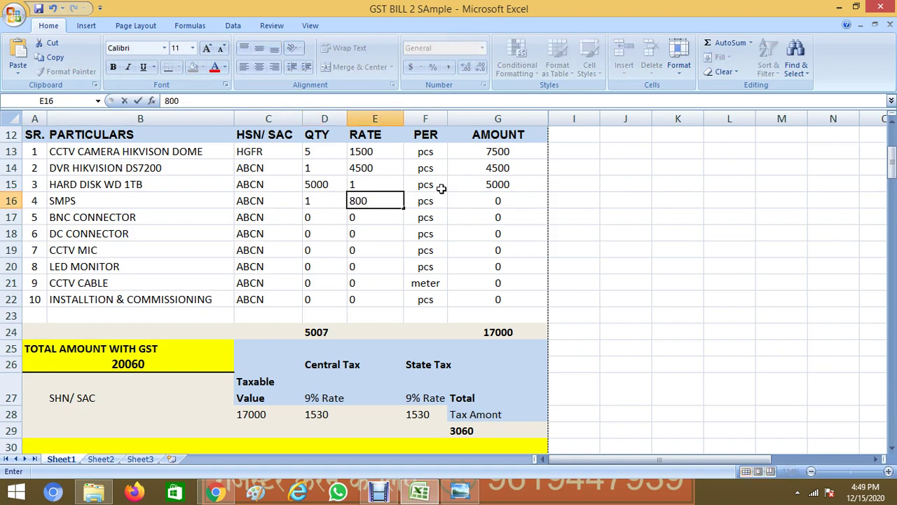
{"action": "key", "text": "Return"}
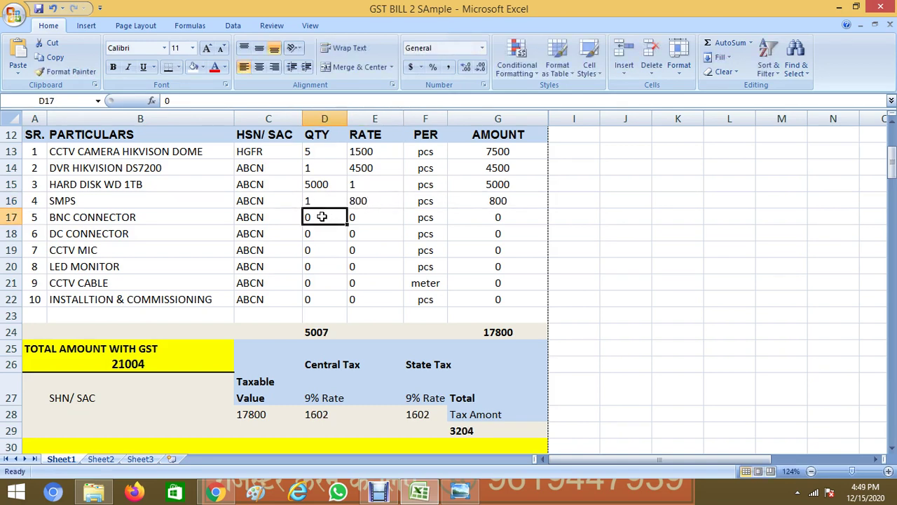
{"action": "type", "text": "10"}
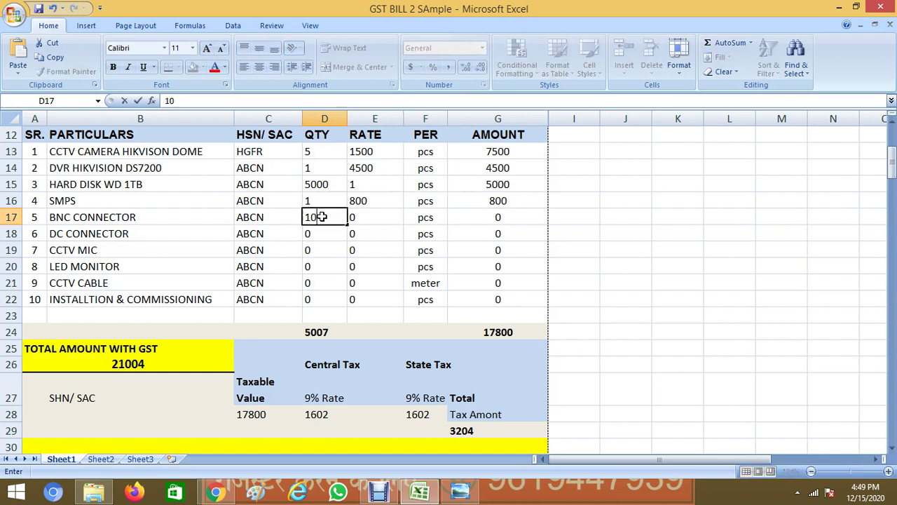
{"action": "left_click", "coordinate": [381, 218]}
{"action": "type", "text": "15"}
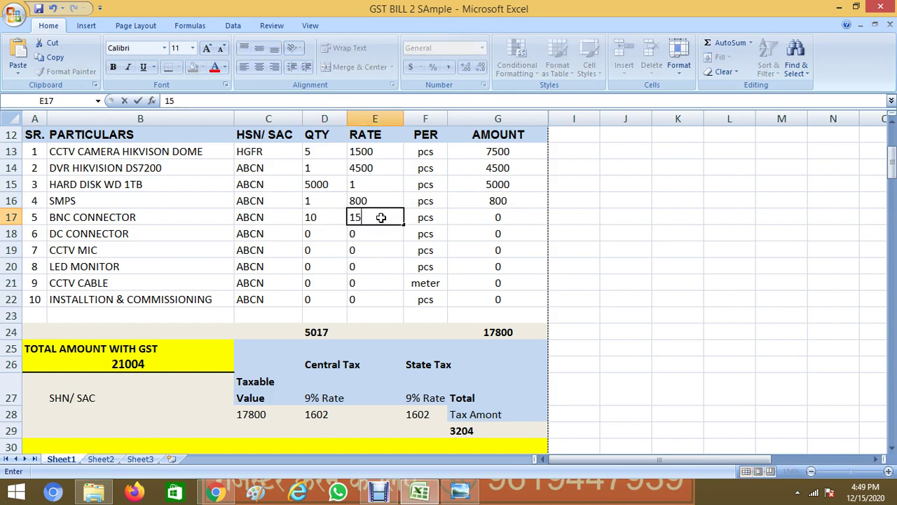
{"action": "key", "text": "Return"}
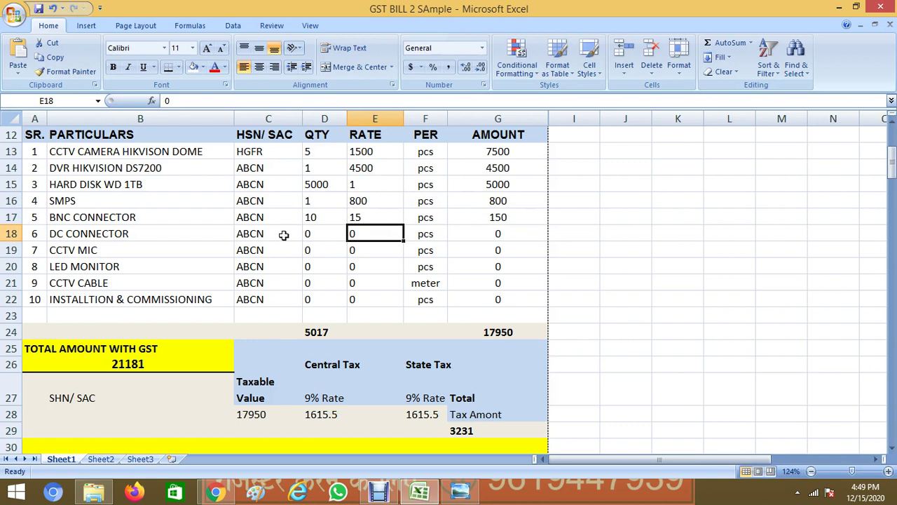
Enter DC connector quantity 10 at rate 5 and CCTV MIC rate 200 with quantity 1
{"action": "left_click", "coordinate": [310, 234]}
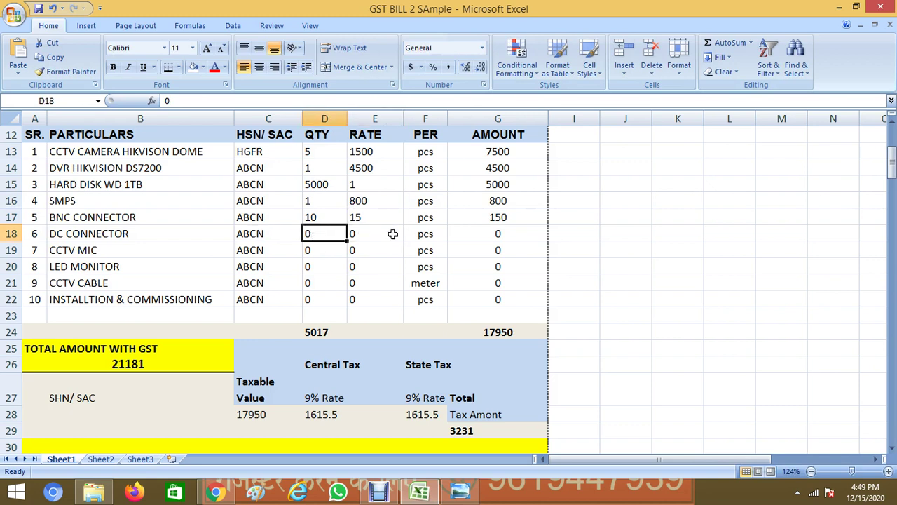
{"action": "type", "text": "10"}
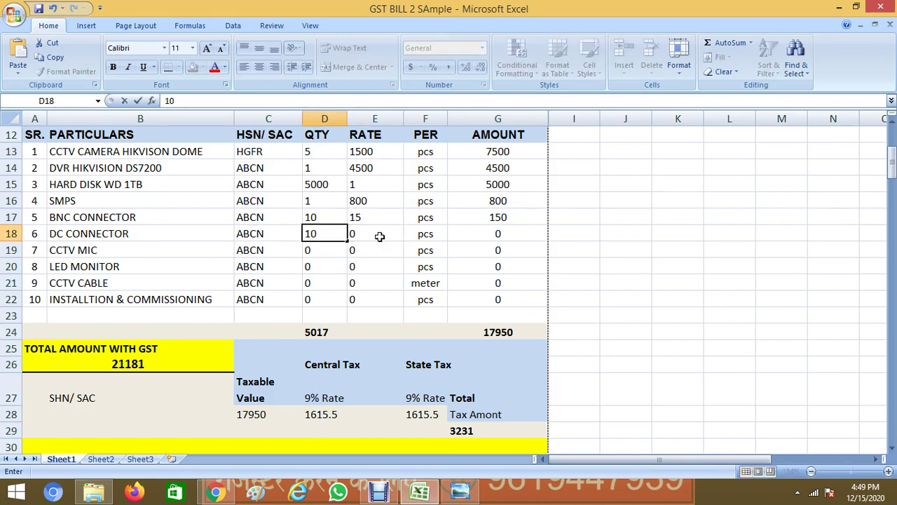
{"action": "left_click", "coordinate": [379, 237]}
{"action": "type", "text": "5"}
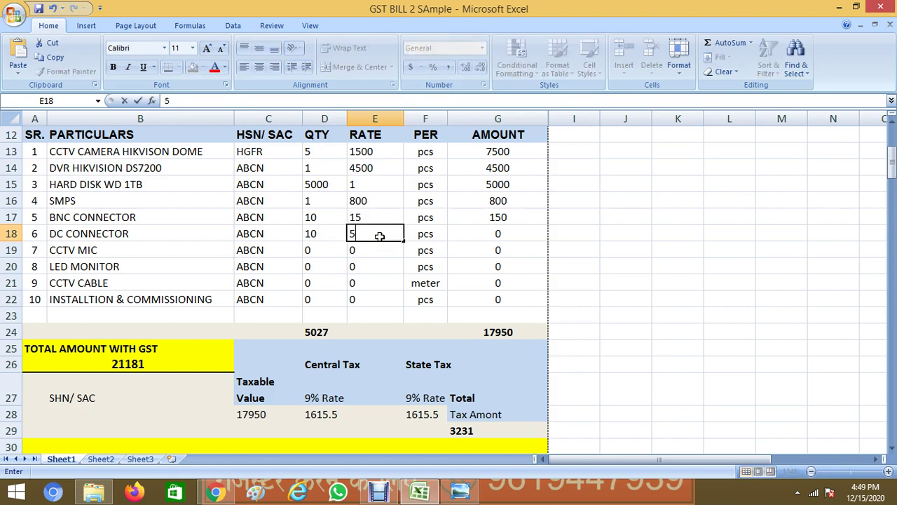
{"action": "key", "text": "Return"}
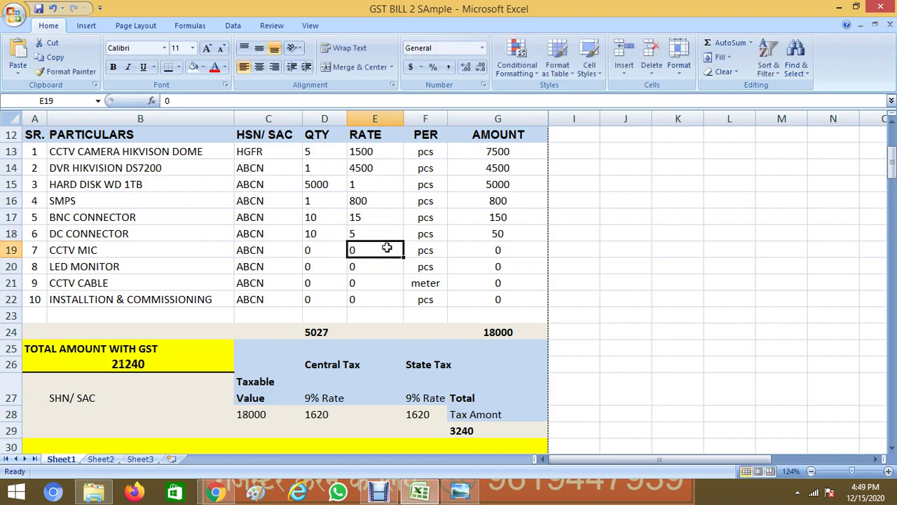
{"action": "type", "text": "200"}
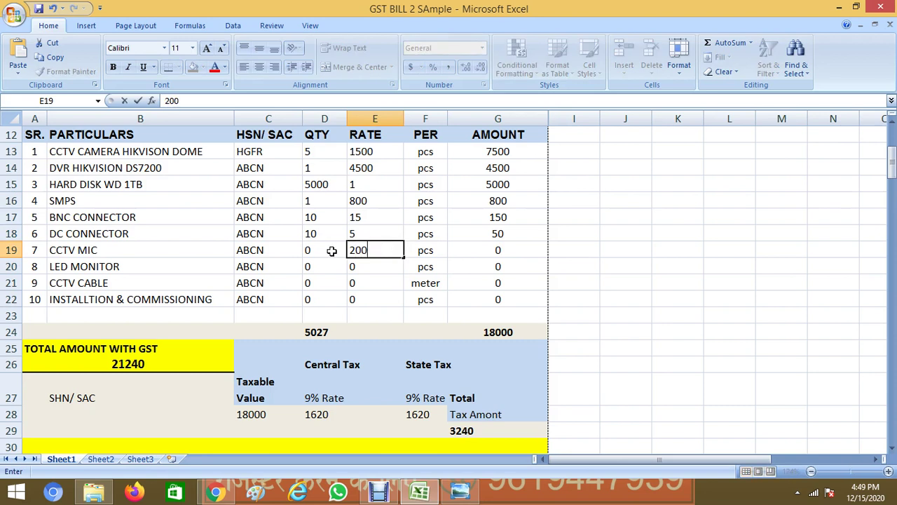
{"action": "left_click", "coordinate": [328, 250]}
{"action": "type", "text": "1"}
{"action": "key", "text": "Return"}
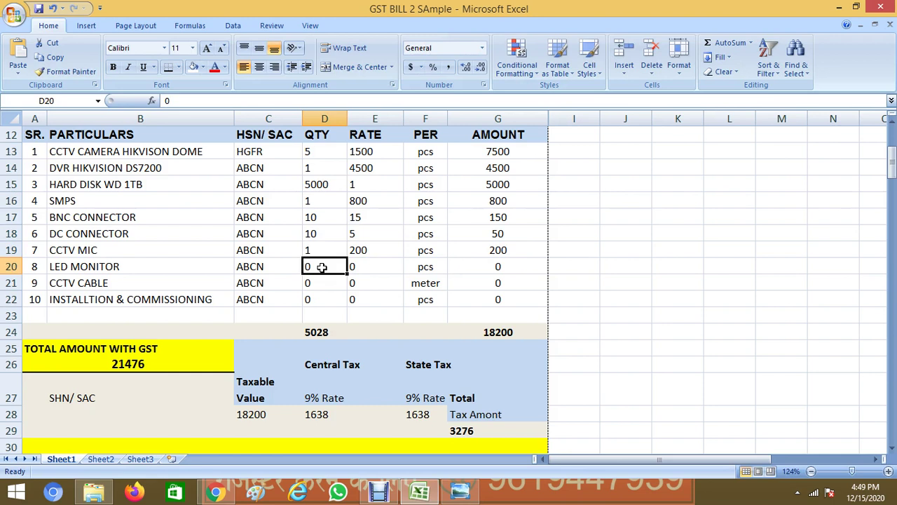
{"action": "double_click", "coordinate": [159, 263]}
Complete item 8 as LED MONITOR LG 21 INCH with quantity 1 at rate 4500
{"action": "type", "text": "L"}
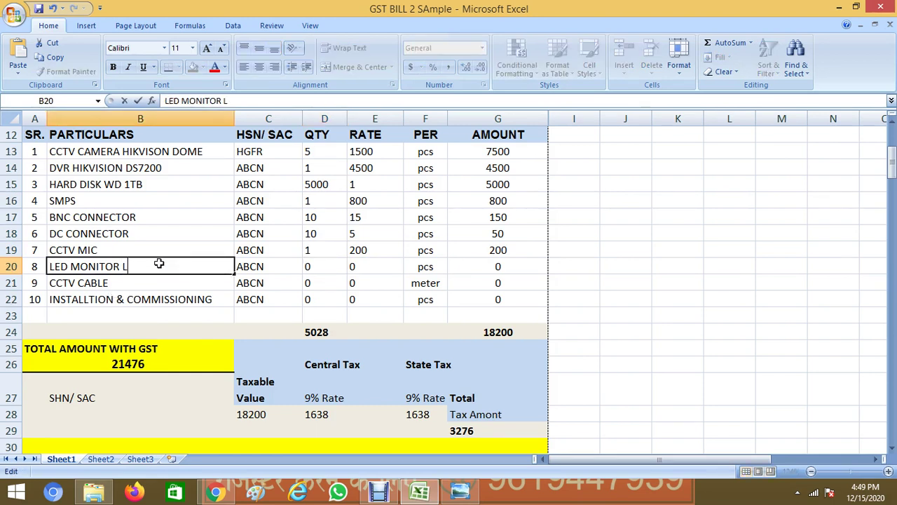
{"action": "type", "text": "G 21 INCH"}
{"action": "left_click", "coordinate": [313, 272]}
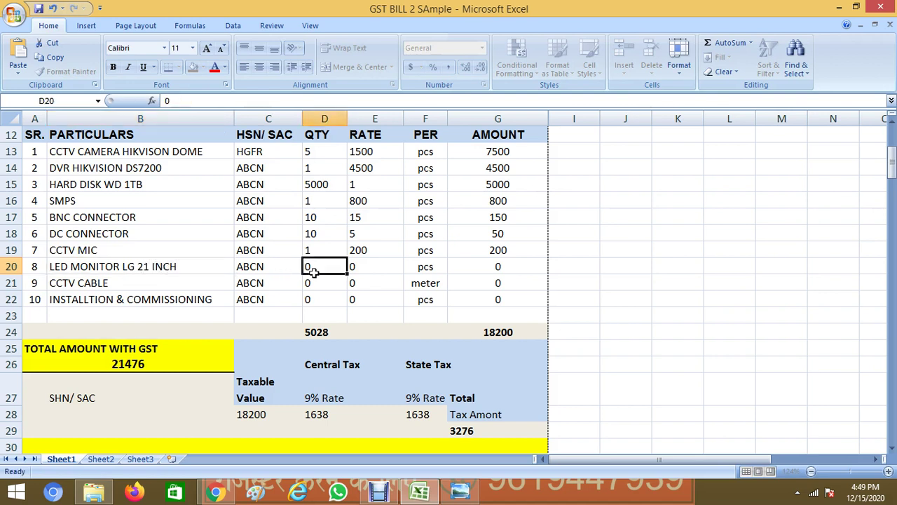
{"action": "type", "text": "1"}
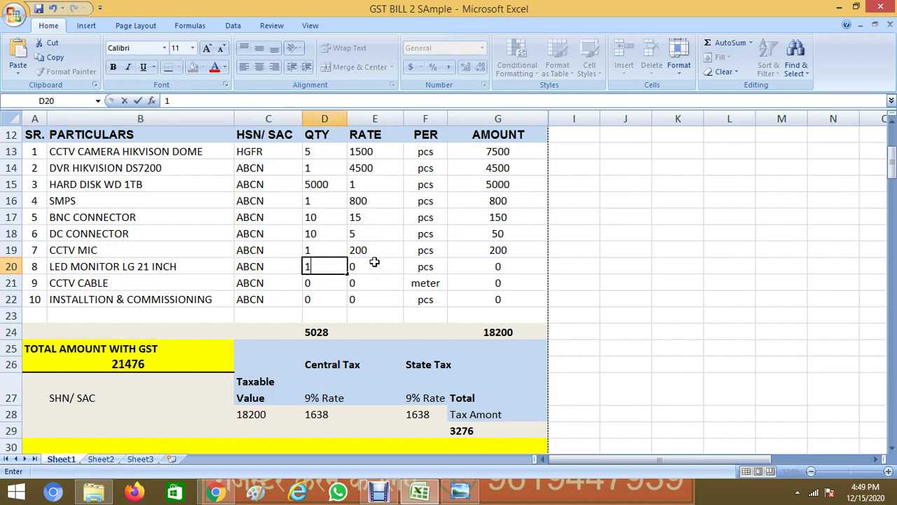
{"action": "left_click", "coordinate": [374, 261]}
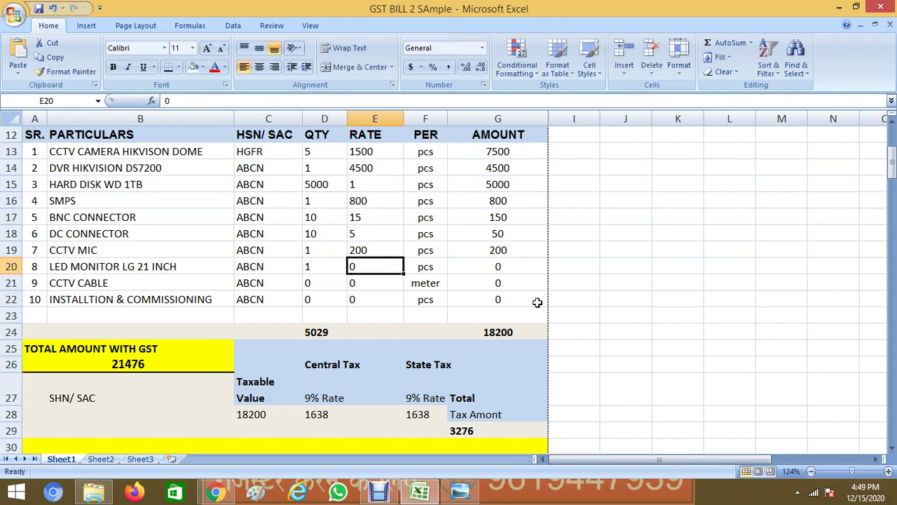
{"action": "type", "text": "4500"}
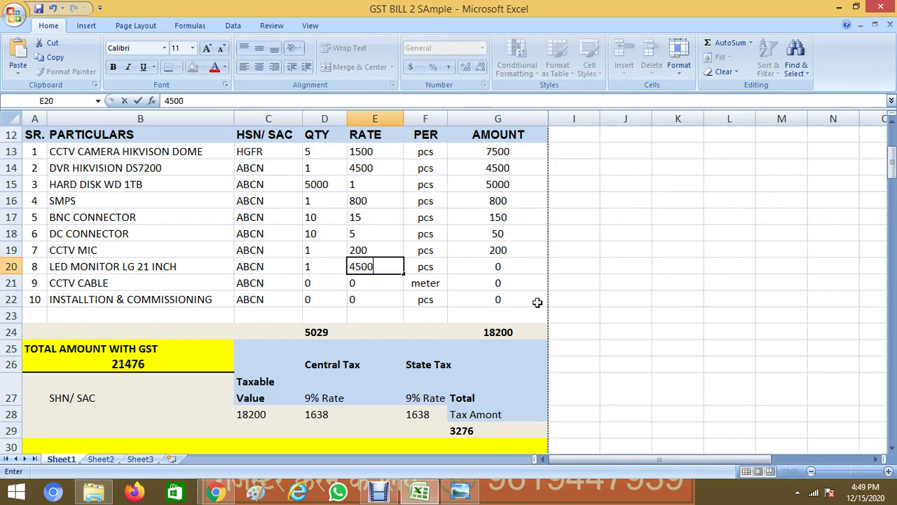
{"action": "key", "text": "Return"}
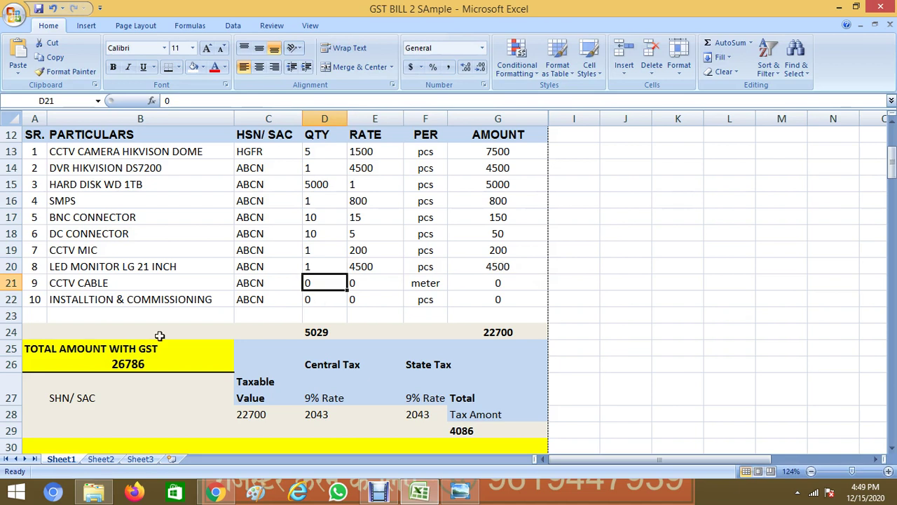
Make item 9 CCTV CABLE 3+1 with quantity 1 at rate 1200
{"action": "double_click", "coordinate": [162, 284]}
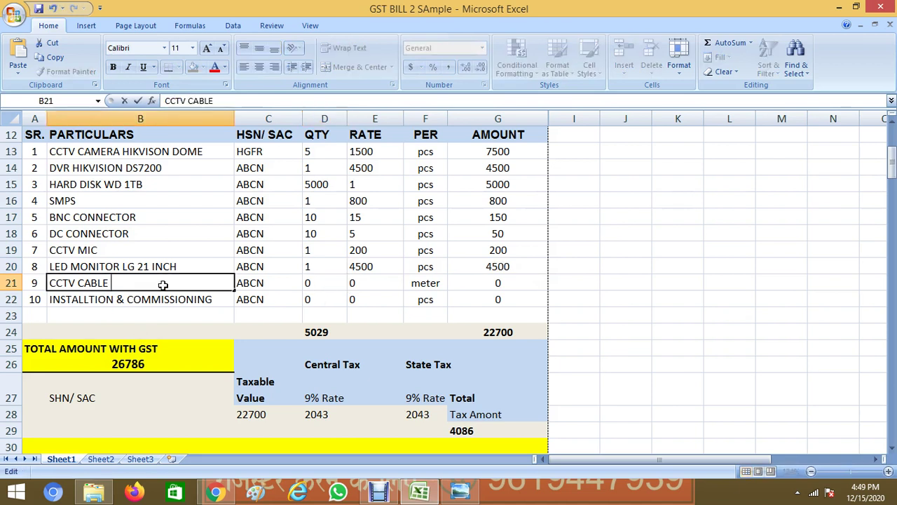
{"action": "type", "text": "3+1"}
{"action": "left_click", "coordinate": [262, 286]}
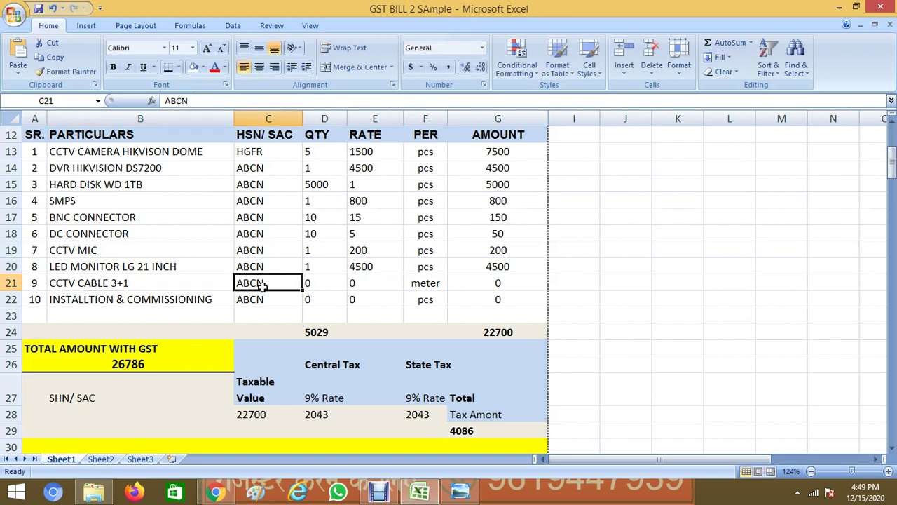
{"action": "left_click", "coordinate": [317, 282]}
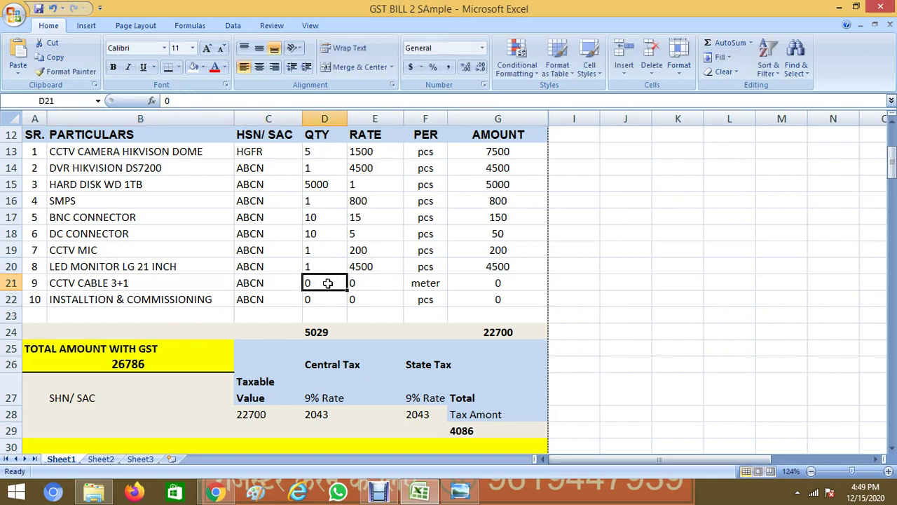
{"action": "type", "text": "1"}
{"action": "left_click", "coordinate": [360, 282]}
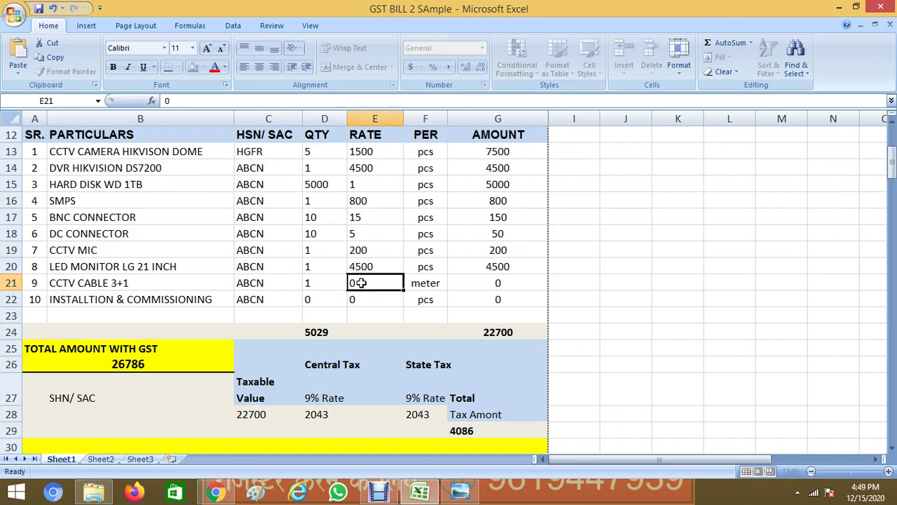
{"action": "type", "text": "1200"}
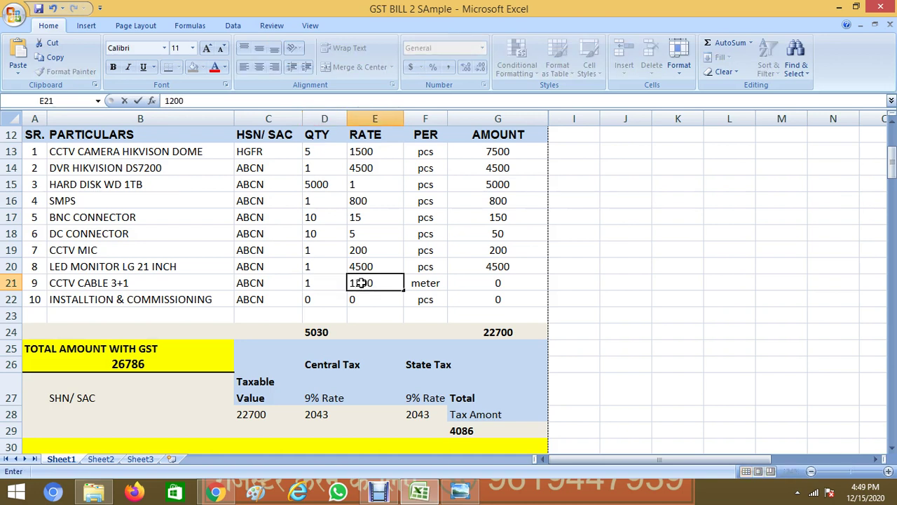
{"action": "key", "text": "Return"}
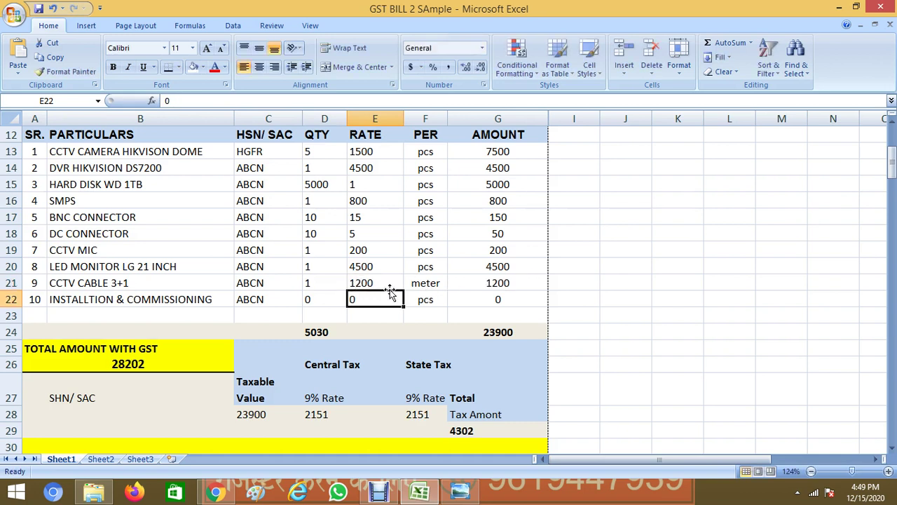
Check item 9's meter unit against the pcs units above and its amount formula
{"action": "left_click", "coordinate": [435, 284]}
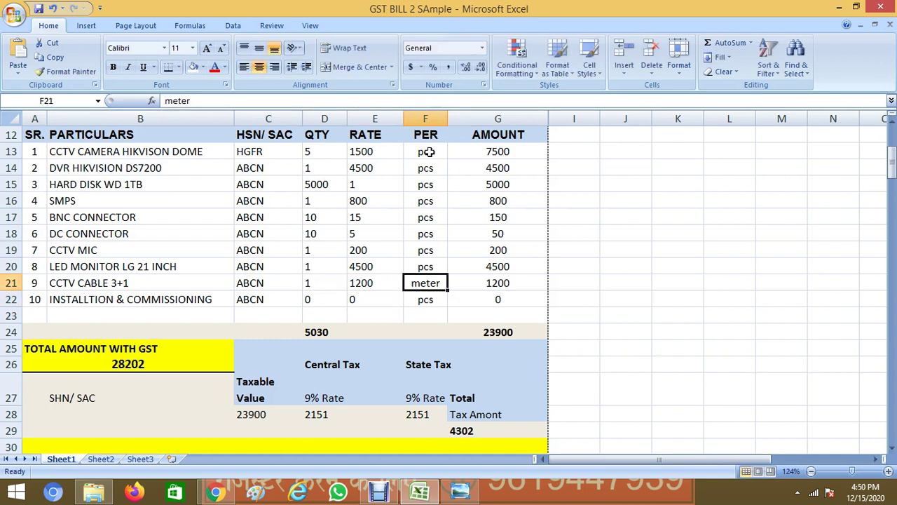
{"action": "left_click_drag", "start_coordinate": [426, 152], "coordinate": [425, 262]}
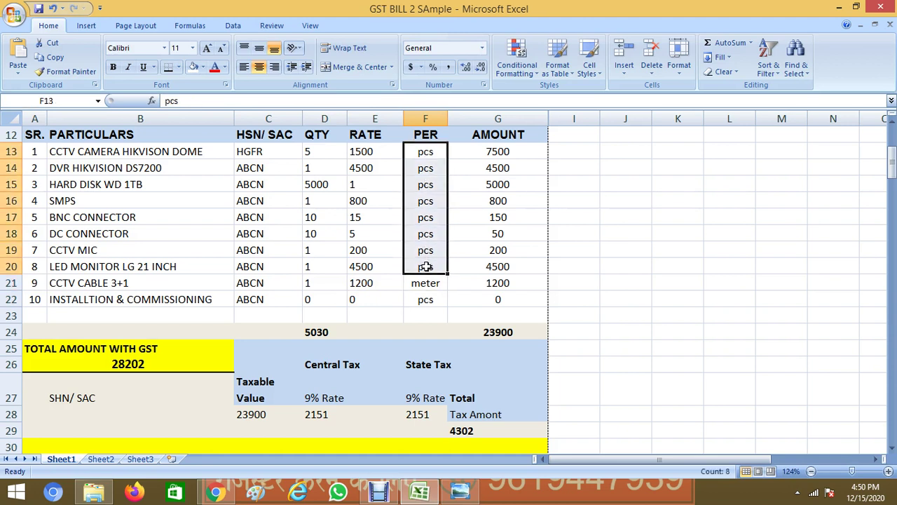
{"action": "left_click", "coordinate": [429, 283]}
{"action": "left_click_drag", "start_coordinate": [335, 282], "coordinate": [414, 283]}
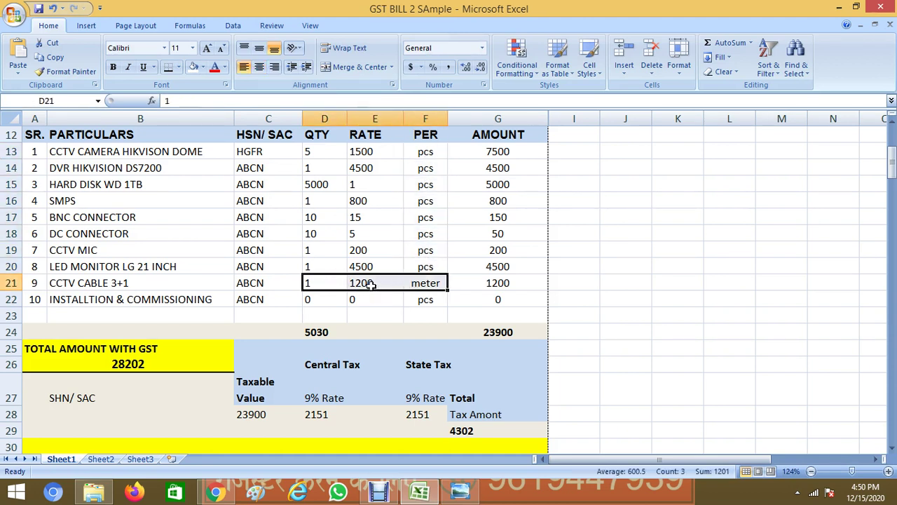
{"action": "left_click", "coordinate": [334, 284]}
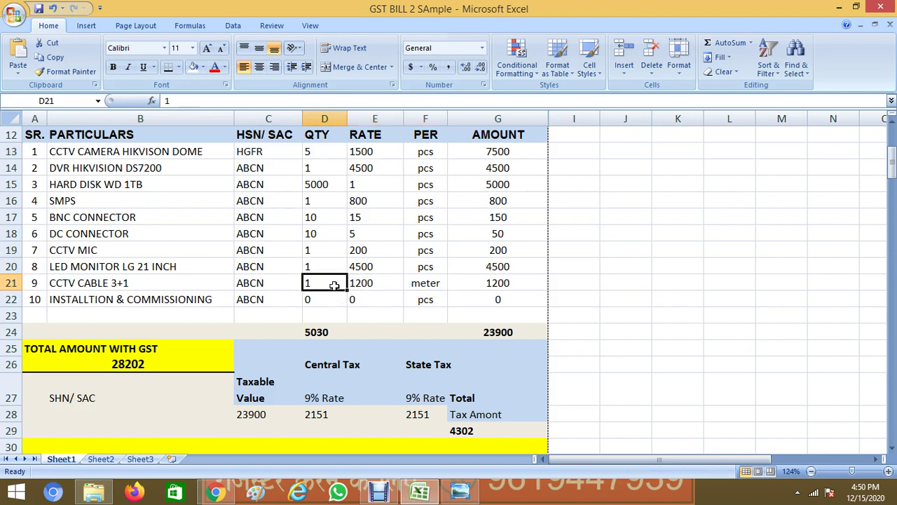
{"action": "left_click", "coordinate": [516, 283]}
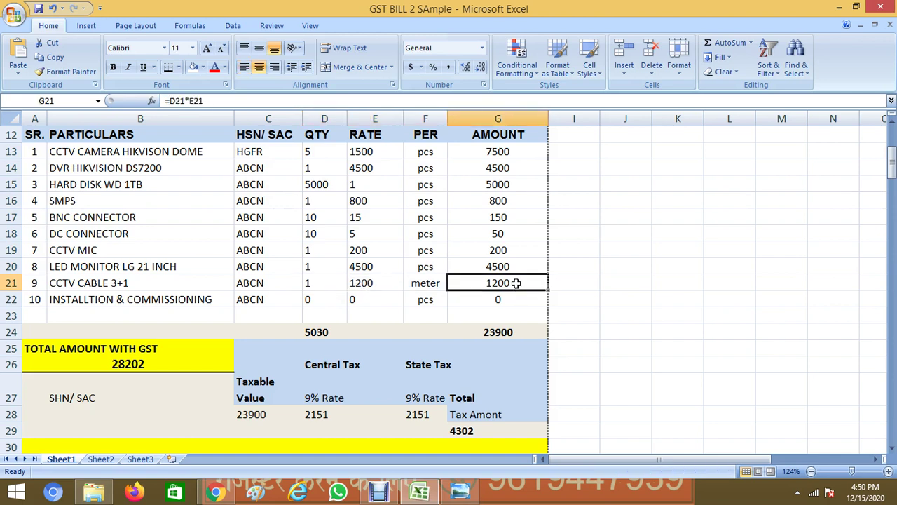
Enter item 10's installation as quantity 200 at rate 5 and check the amount total SUM
{"action": "left_click", "coordinate": [323, 298]}
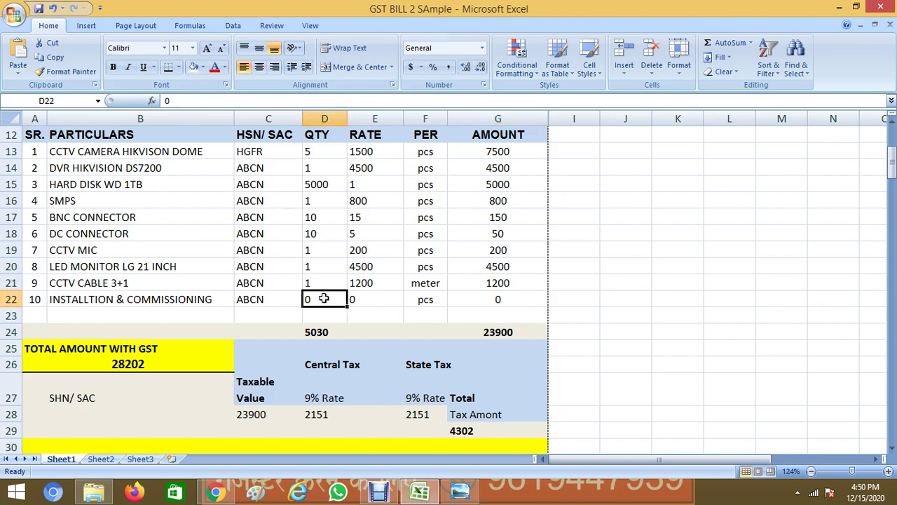
{"action": "type", "text": "200"}
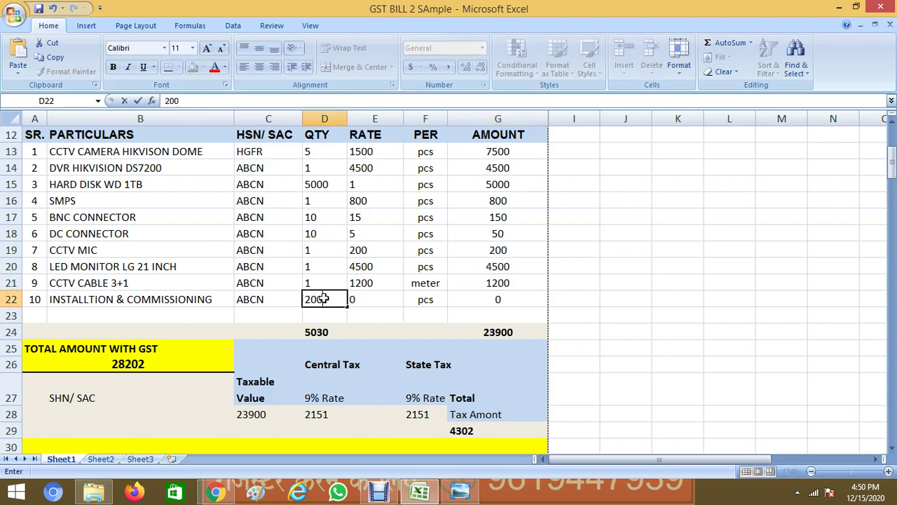
{"action": "key", "text": "Tab"}
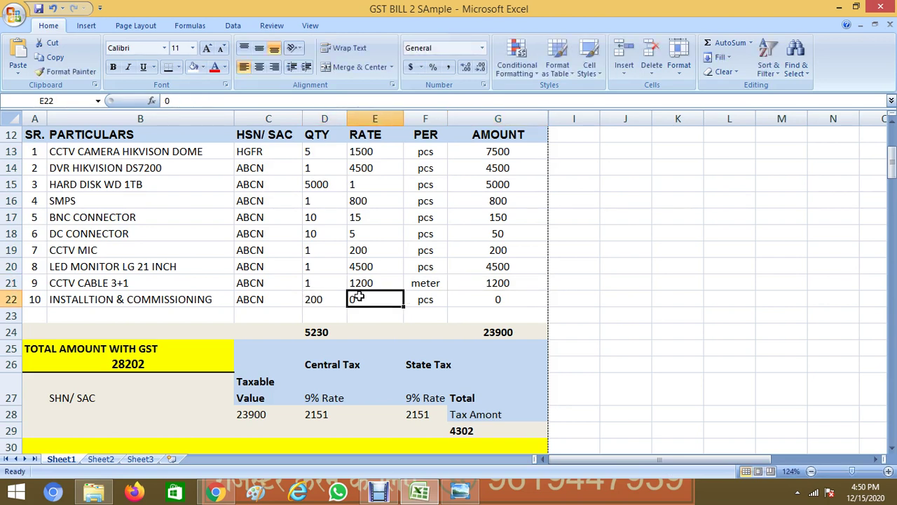
{"action": "left_click", "coordinate": [337, 296]}
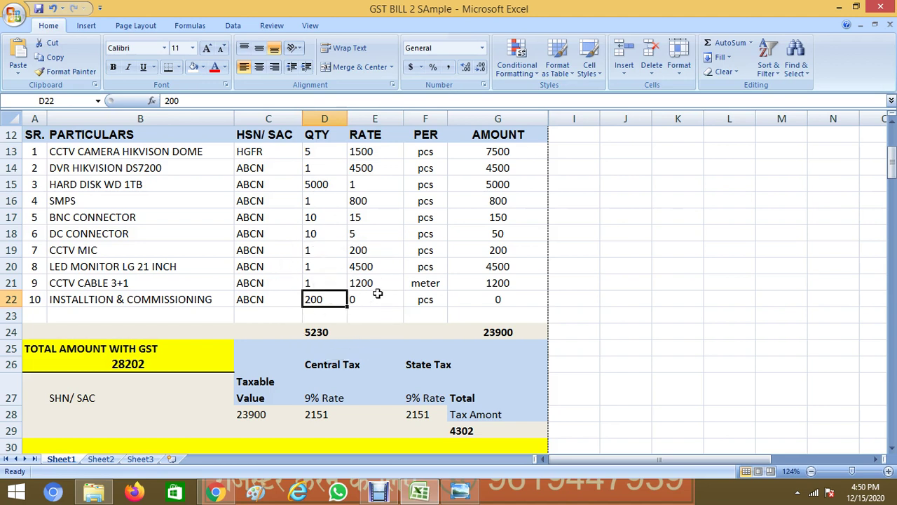
{"action": "left_click", "coordinate": [377, 294]}
{"action": "type", "text": "5"}
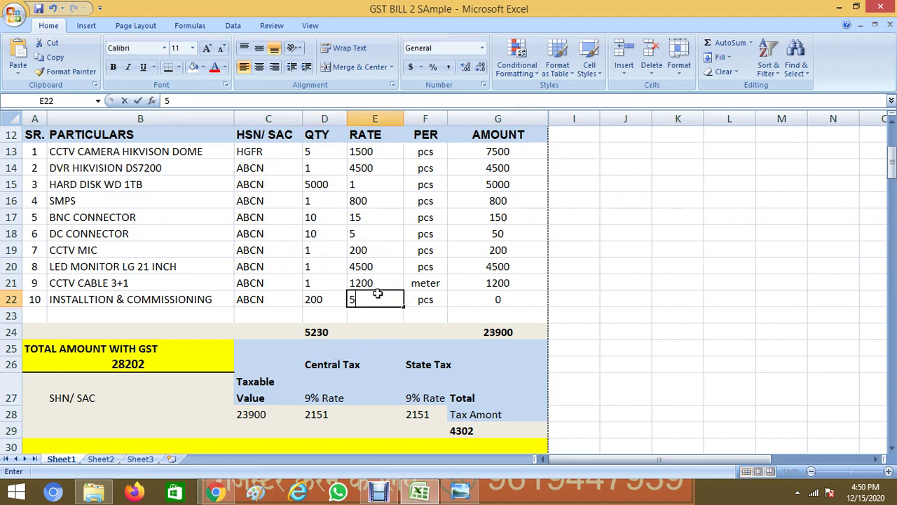
{"action": "key", "text": "Return"}
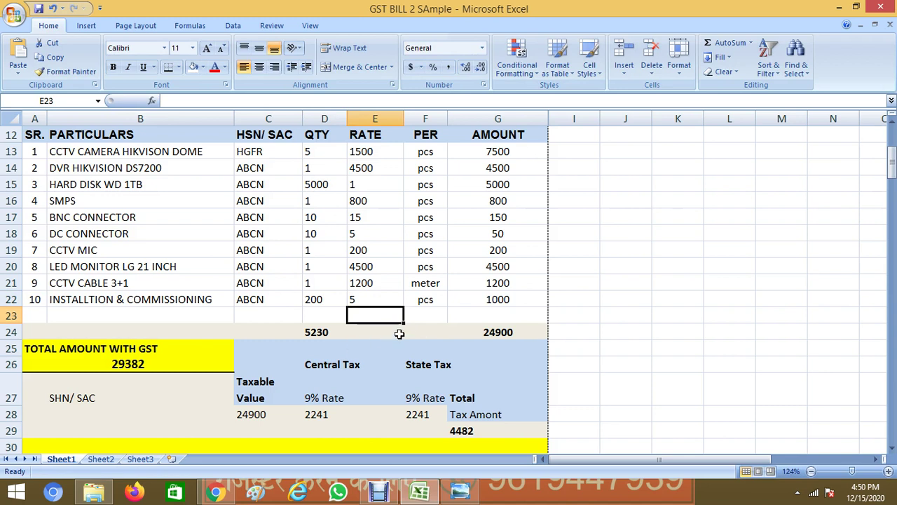
{"action": "left_click", "coordinate": [514, 328]}
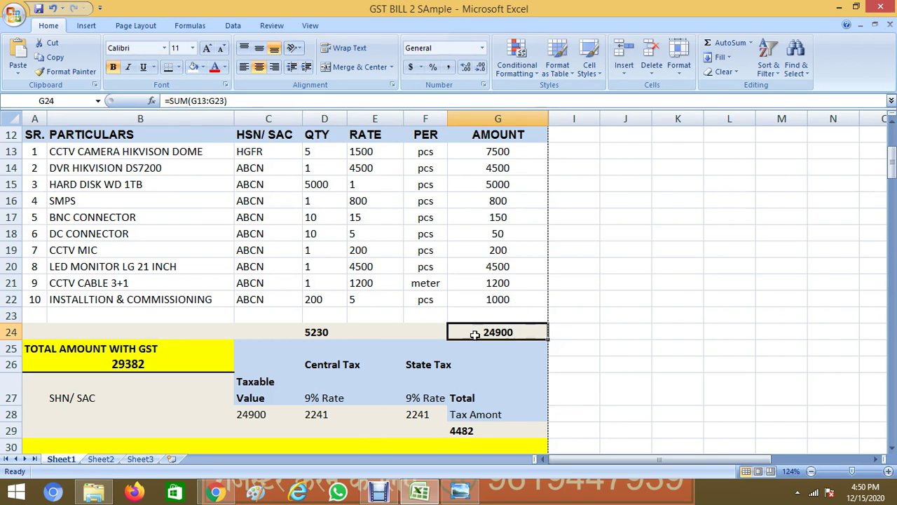
Correct the hard disk line from quantity 5000 to quantity 1 at rate 4500
{"action": "left_click", "coordinate": [334, 329]}
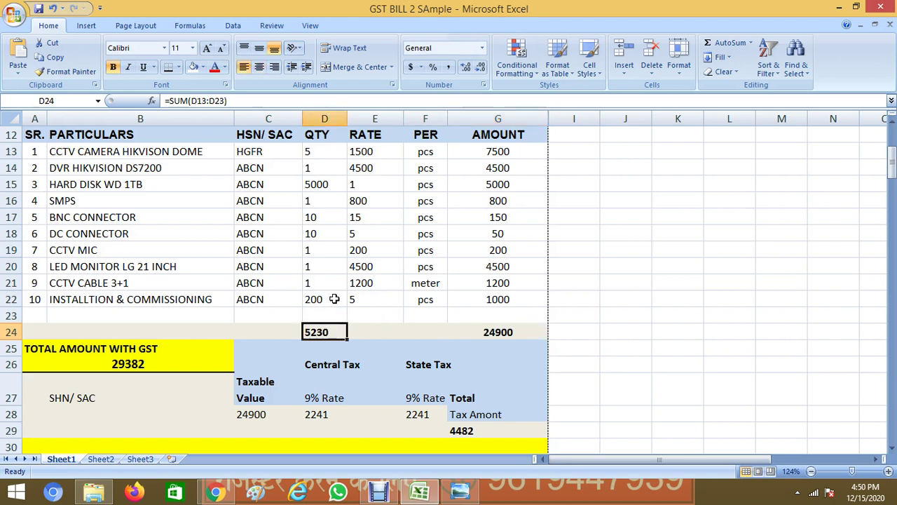
{"action": "left_click", "coordinate": [333, 183]}
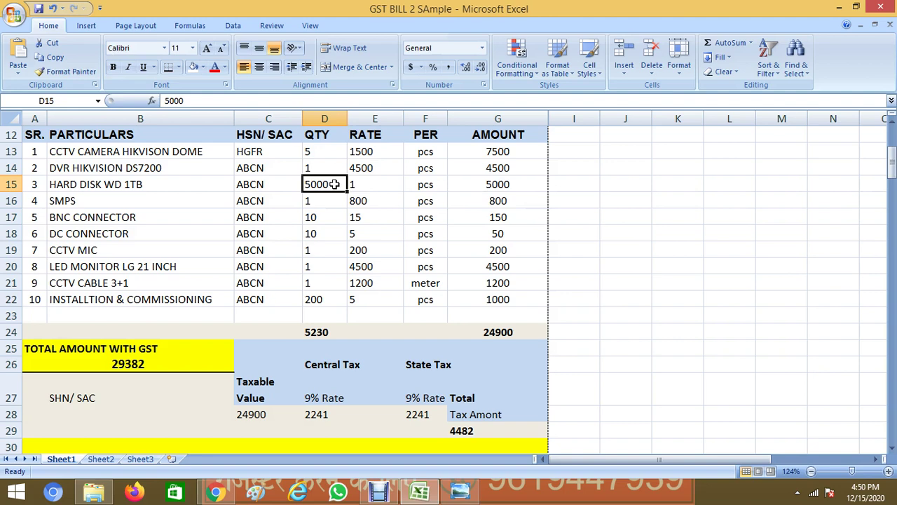
{"action": "type", "text": "1"}
{"action": "key", "text": "Tab"}
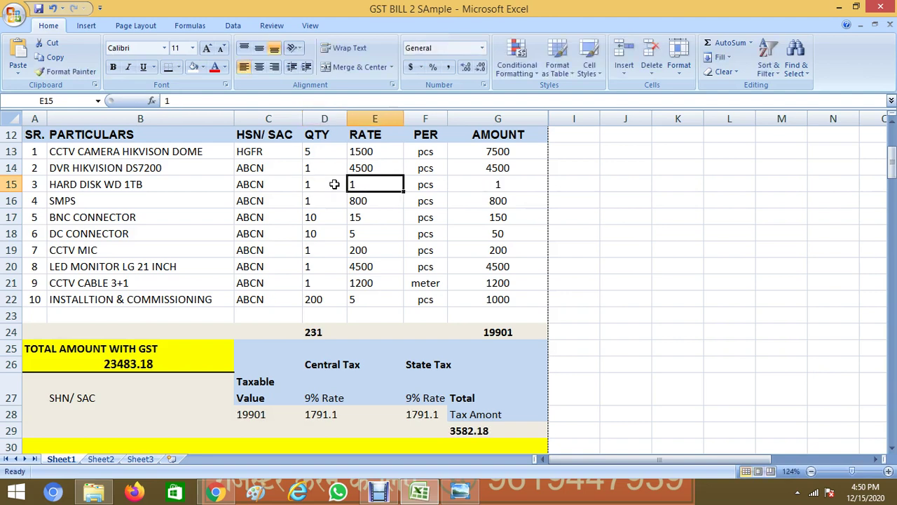
{"action": "type", "text": "4500"}
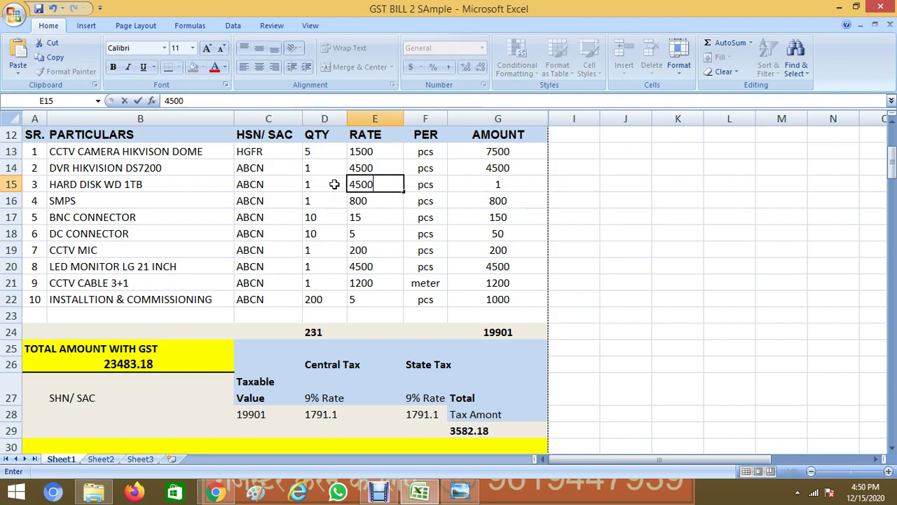
{"action": "key", "text": "Return"}
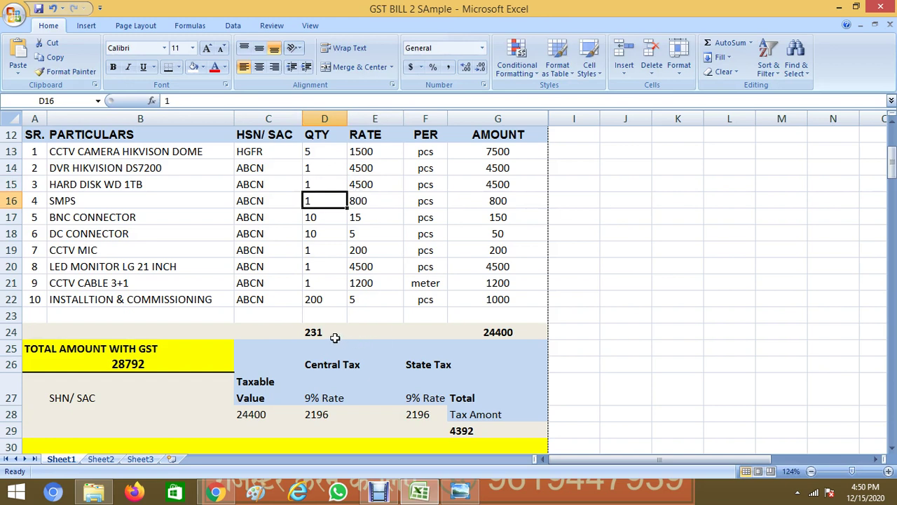
Change the installation line to quantity 5 at rate 200
{"action": "left_click", "coordinate": [333, 337]}
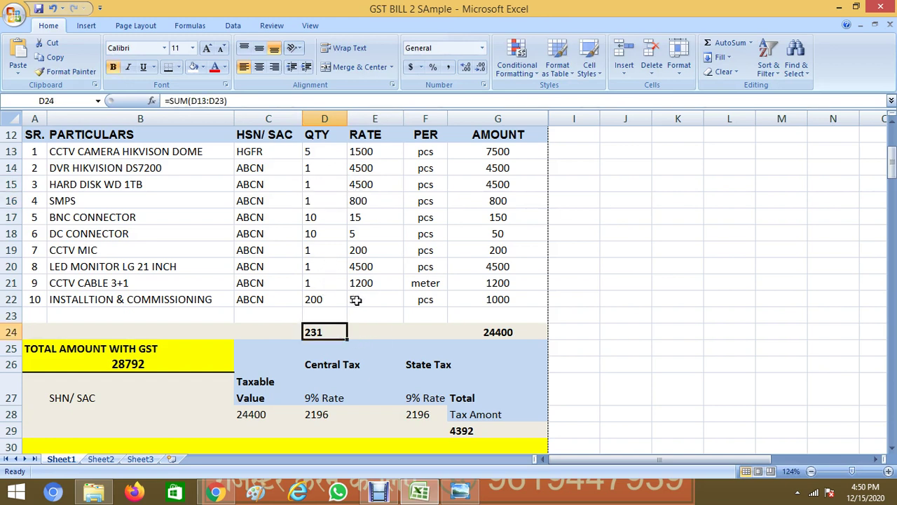
{"action": "left_click", "coordinate": [331, 299]}
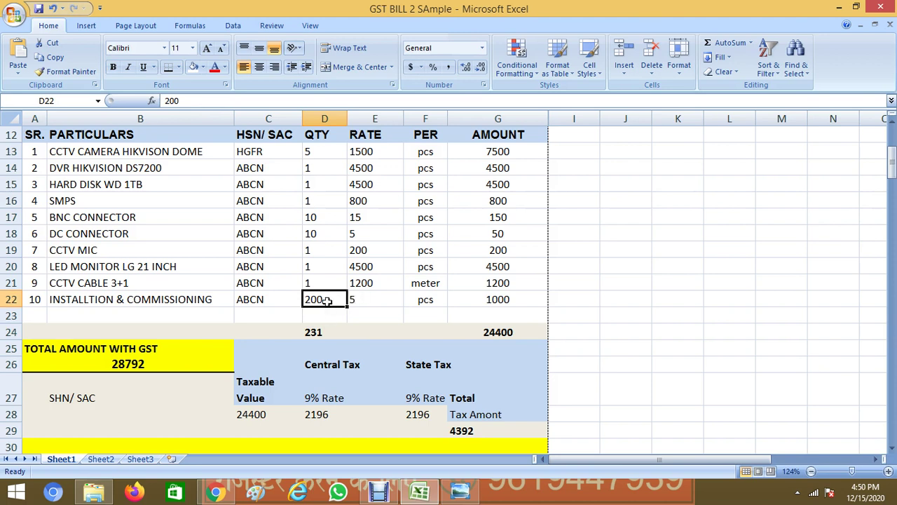
{"action": "type", "text": "5"}
{"action": "left_click", "coordinate": [376, 301]}
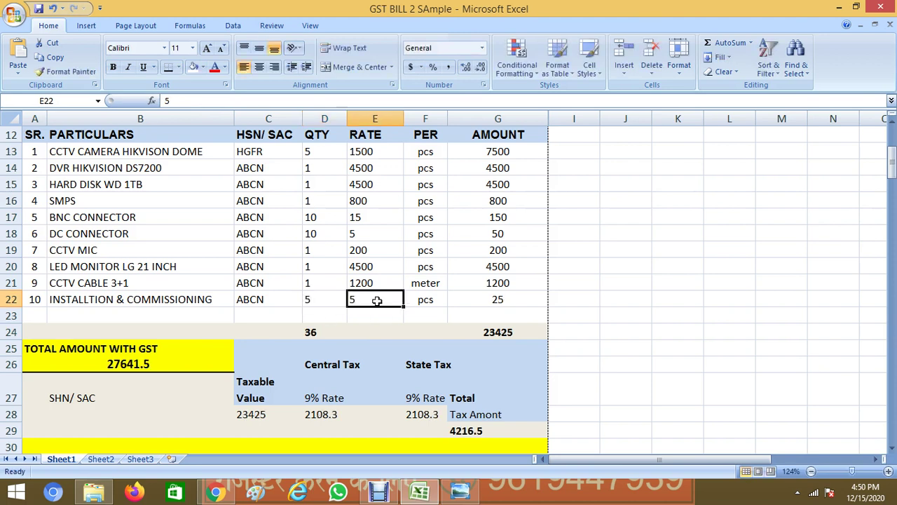
{"action": "type", "text": "200"}
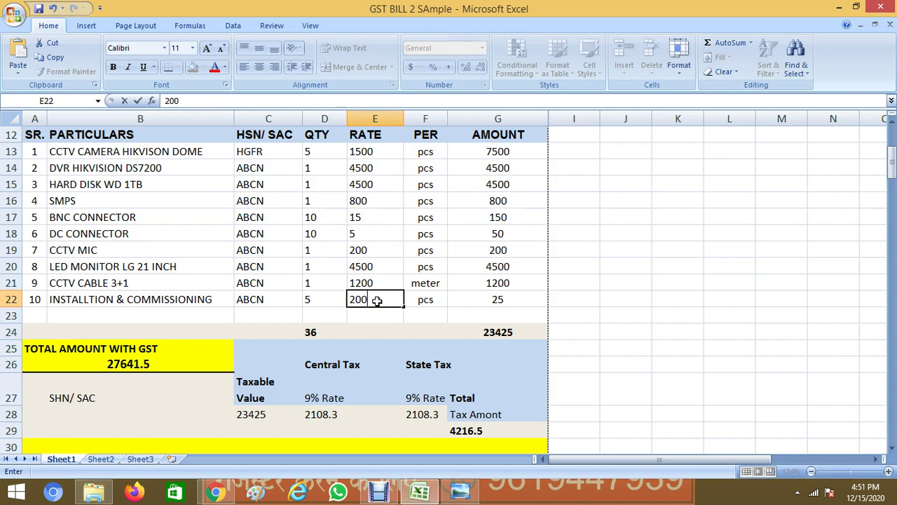
{"action": "key", "text": "Return"}
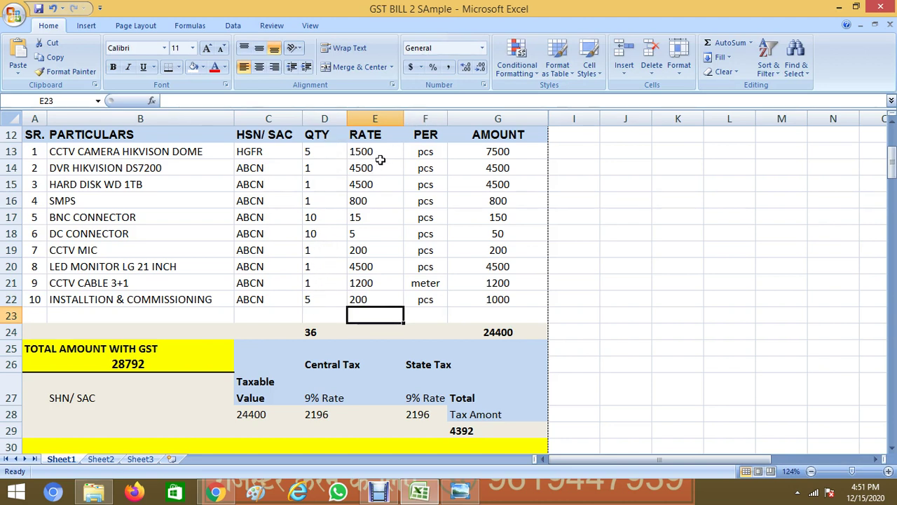
{"action": "left_click", "coordinate": [522, 150]}
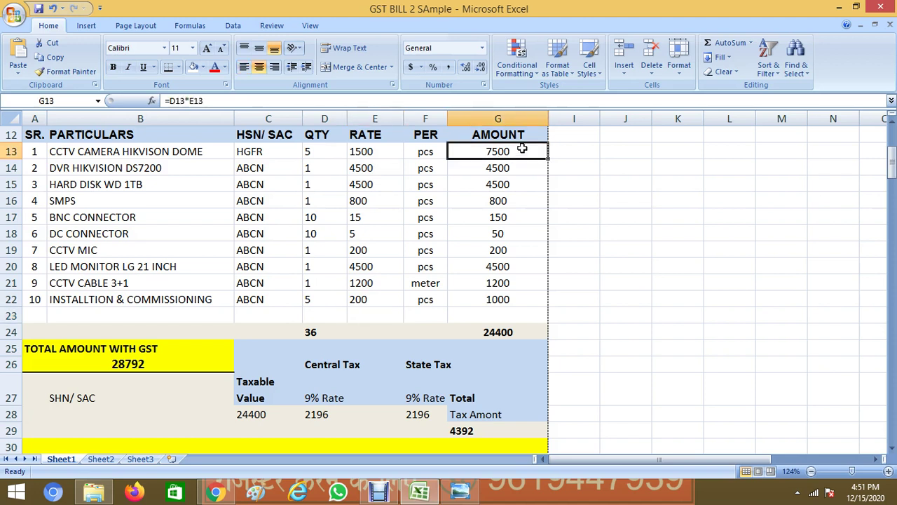
{"action": "left_click", "coordinate": [524, 334]}
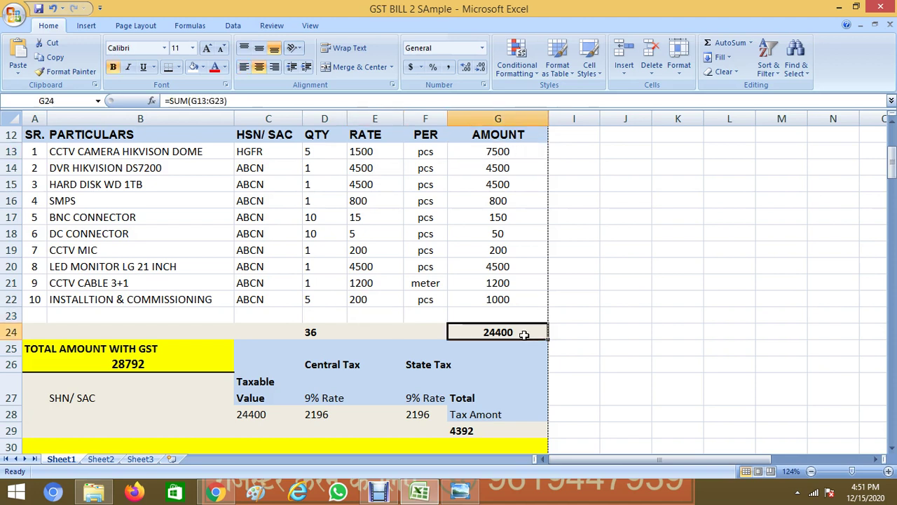
{"action": "left_click", "coordinate": [320, 332]}
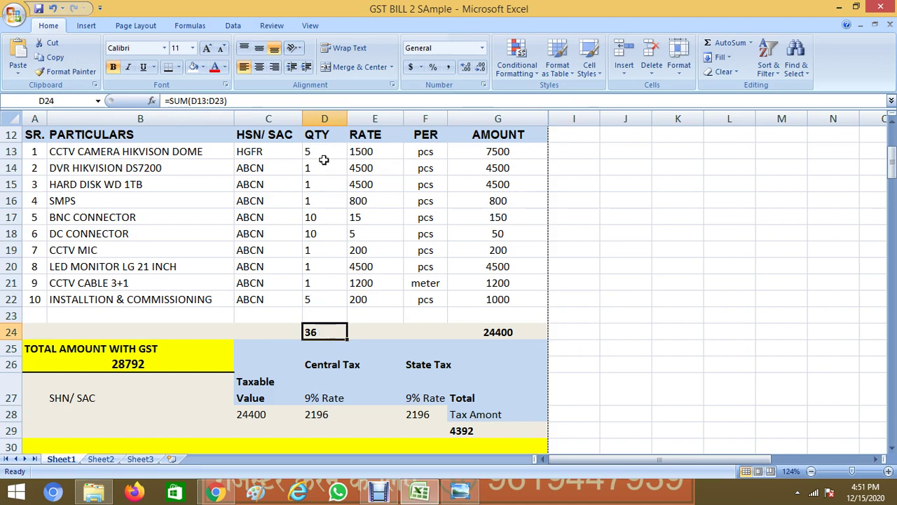
{"action": "left_click_drag", "start_coordinate": [321, 152], "coordinate": [316, 299]}
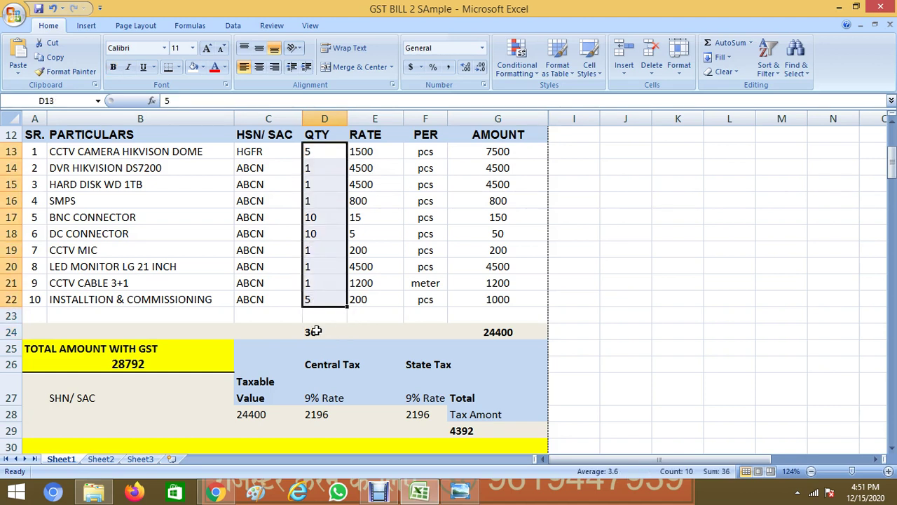
{"action": "left_click", "coordinate": [315, 331]}
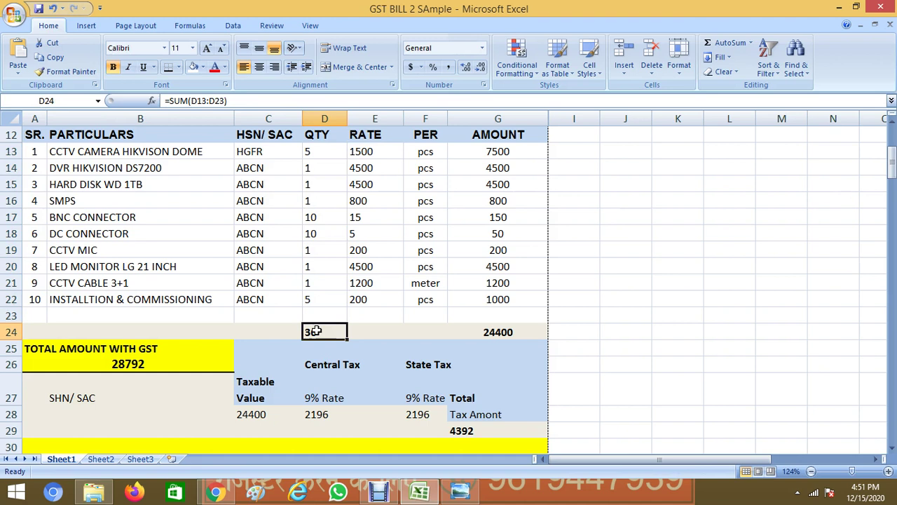
{"action": "double_click", "coordinate": [316, 331]}
{"action": "key", "text": "Return"}
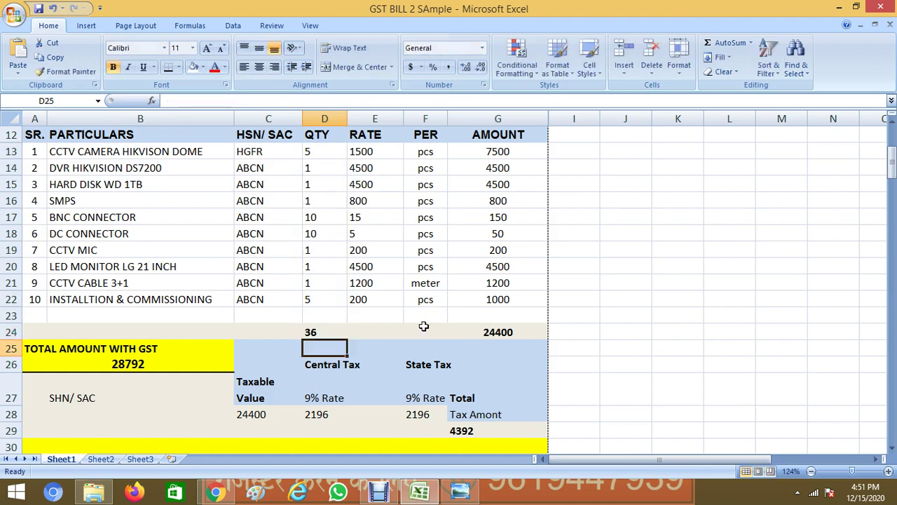
{"action": "left_click", "coordinate": [319, 326]}
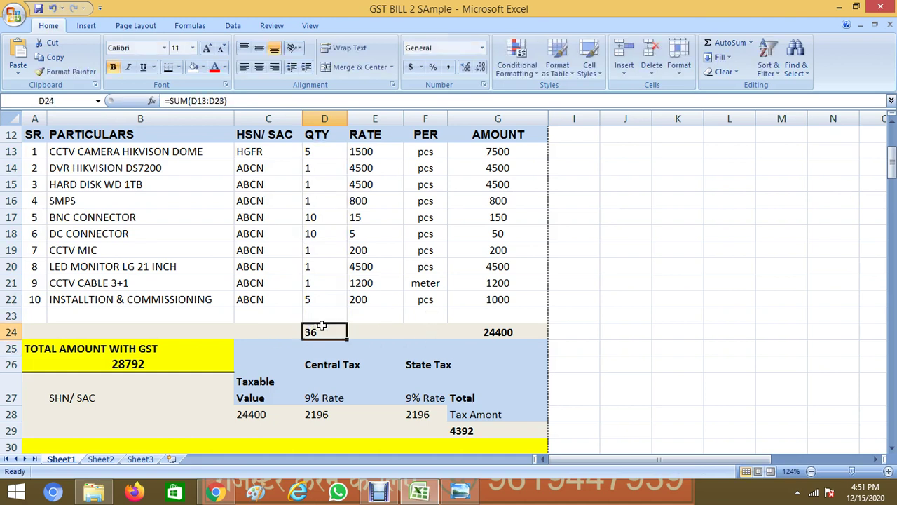
{"action": "left_click", "coordinate": [508, 331]}
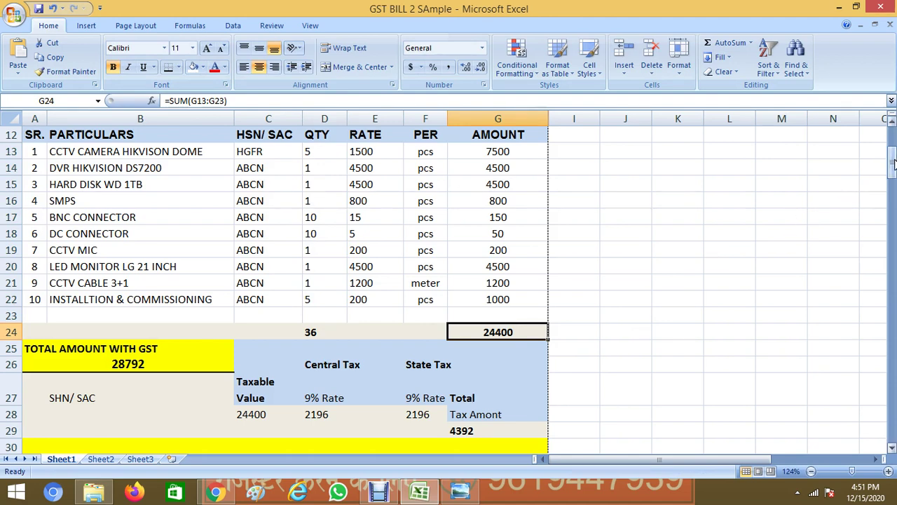
{"action": "left_click_drag", "start_coordinate": [892, 162], "coordinate": [893, 177]}
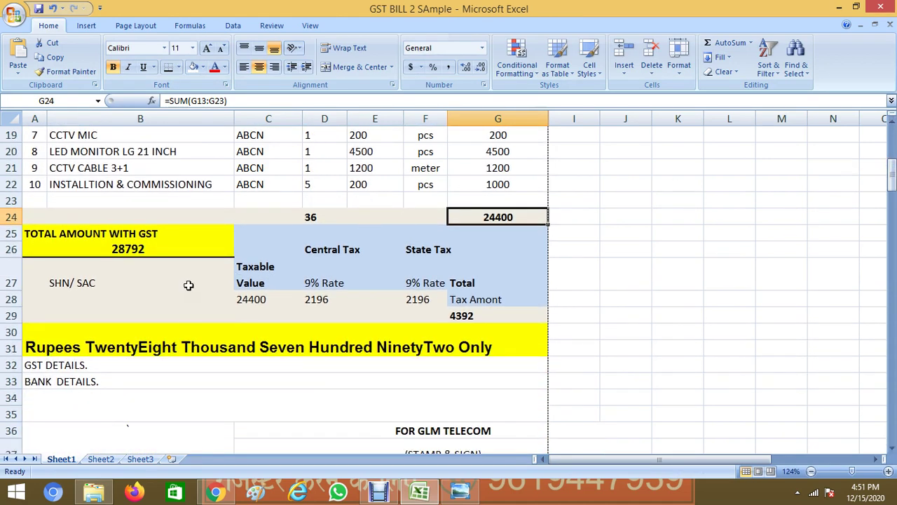
{"action": "left_click", "coordinate": [536, 240]}
{"action": "left_click_drag", "start_coordinate": [536, 241], "coordinate": [270, 317]}
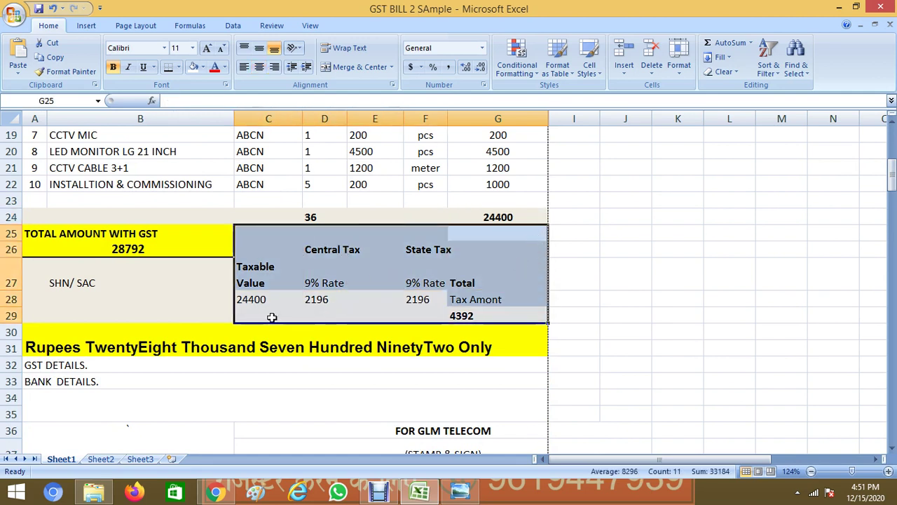
{"action": "left_click", "coordinate": [270, 318]}
{"action": "left_click", "coordinate": [264, 301]}
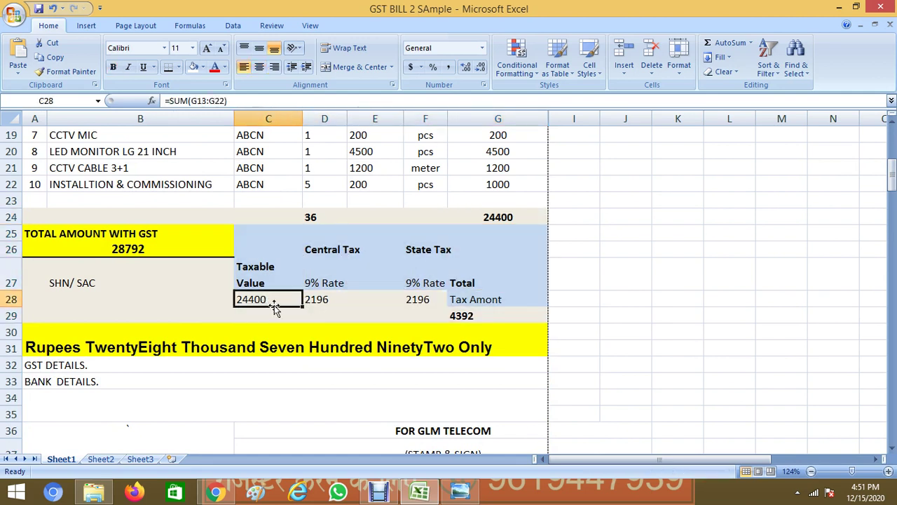
{"action": "left_click", "coordinate": [338, 298]}
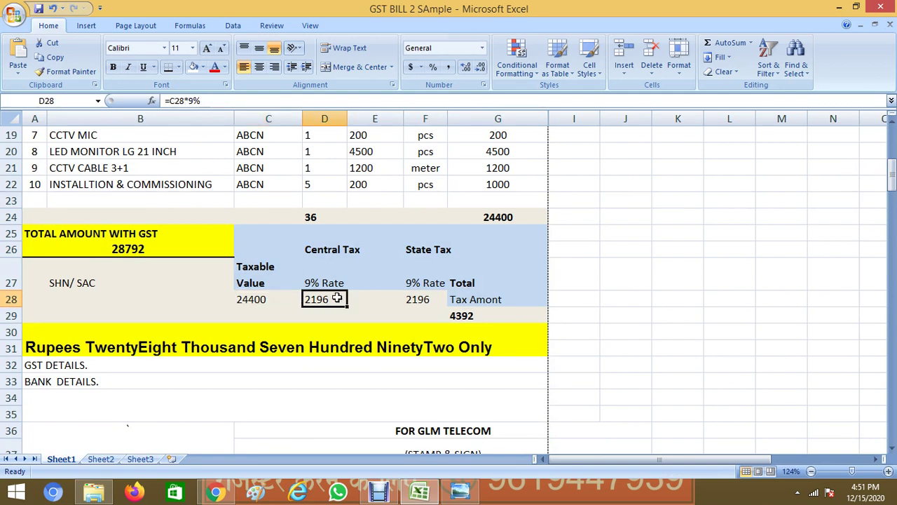
{"action": "left_click", "coordinate": [434, 301]}
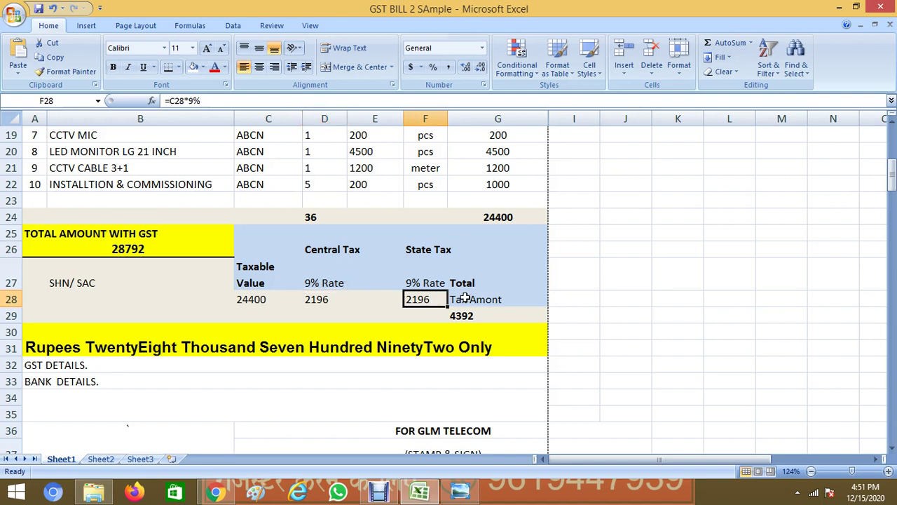
{"action": "double_click", "coordinate": [483, 316]}
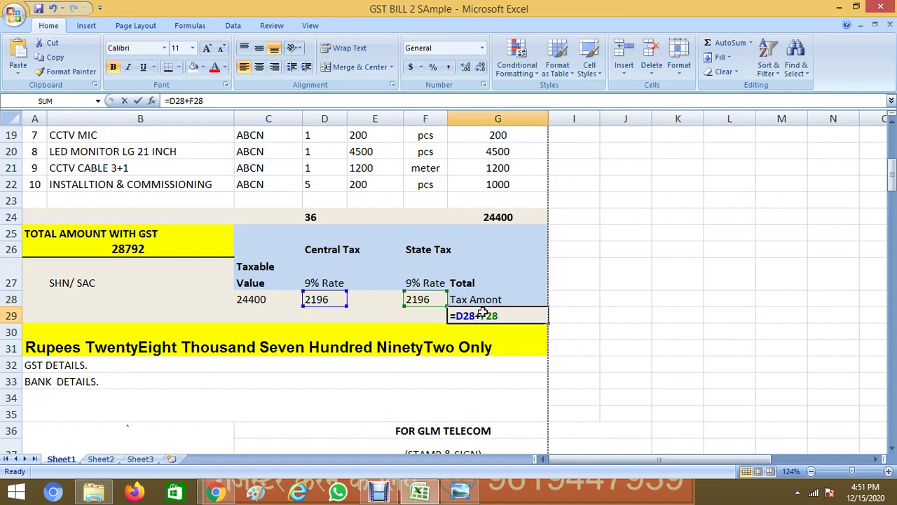
{"action": "key", "text": "Return"}
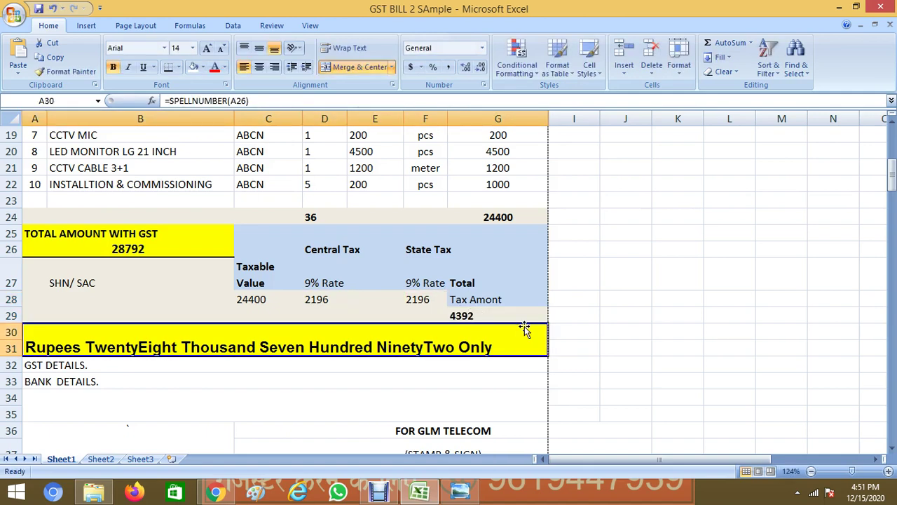
{"action": "left_click", "coordinate": [515, 315]}
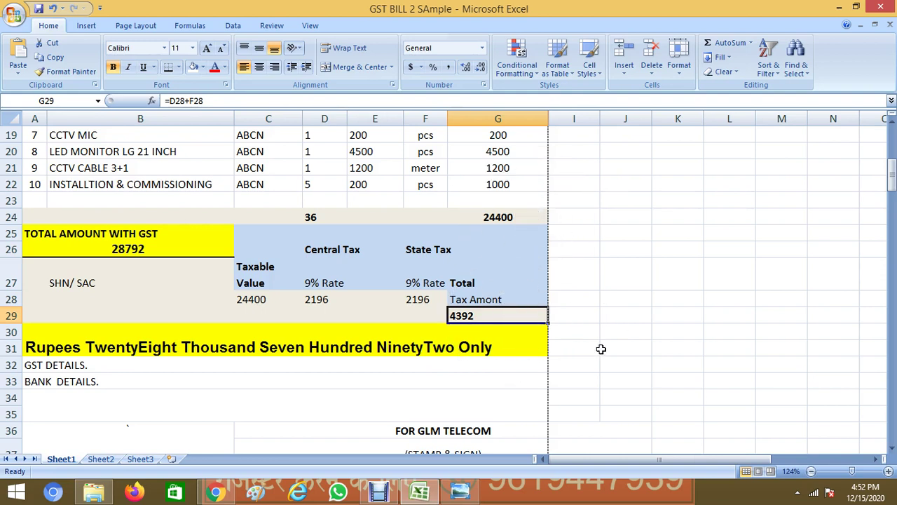
{"action": "left_click", "coordinate": [506, 340]}
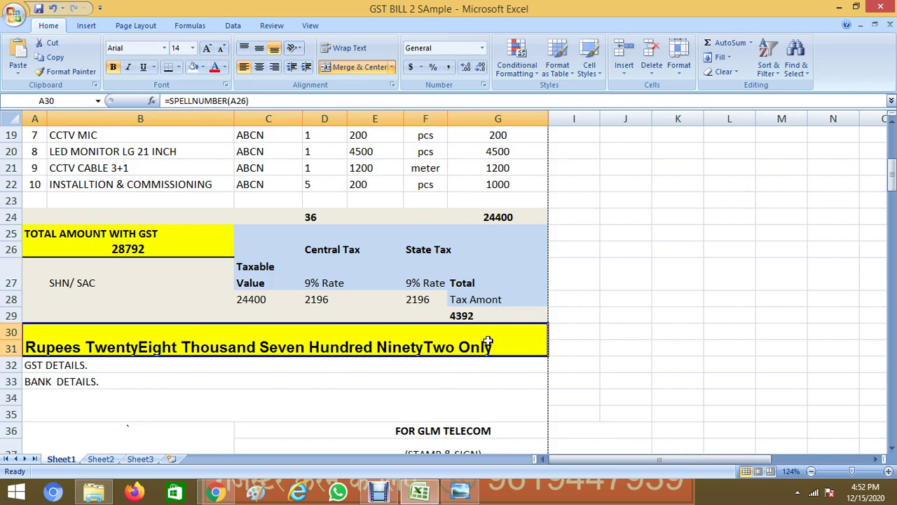
Set the installation rate in E22 to 500 and check the =SPELLNUMBER(A26) amount-in-words formula
{"action": "left_click", "coordinate": [326, 185]}
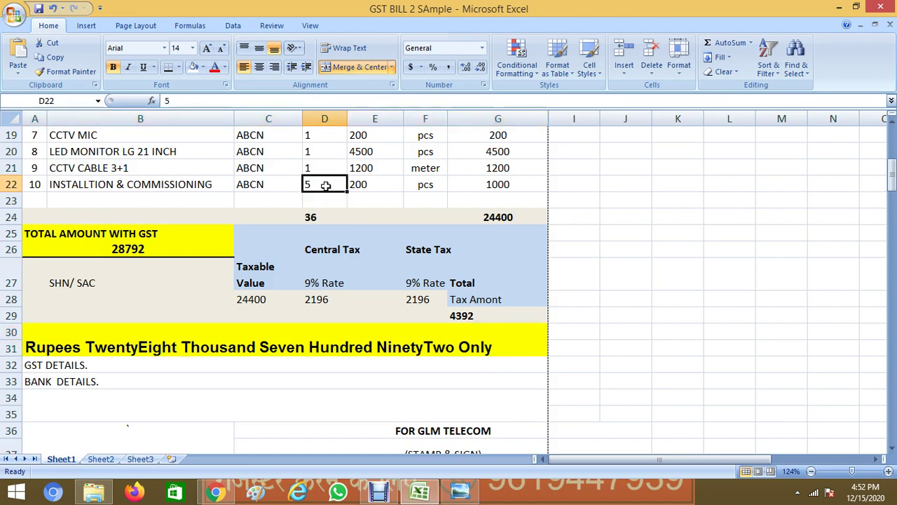
{"action": "left_click", "coordinate": [375, 182]}
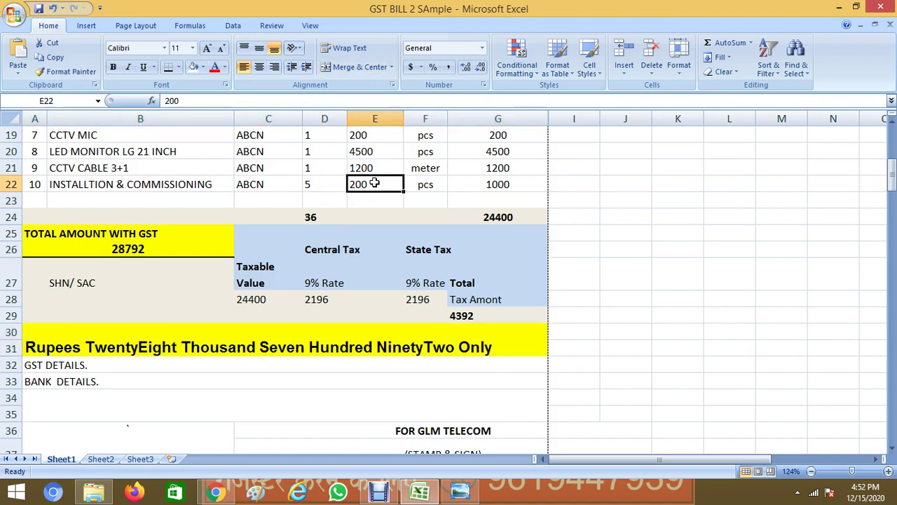
{"action": "type", "text": "500"}
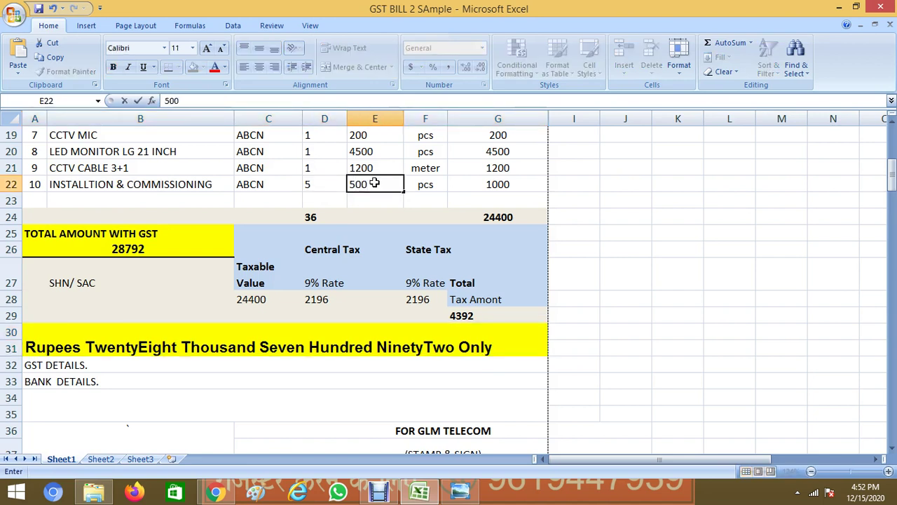
{"action": "key", "text": "Return"}
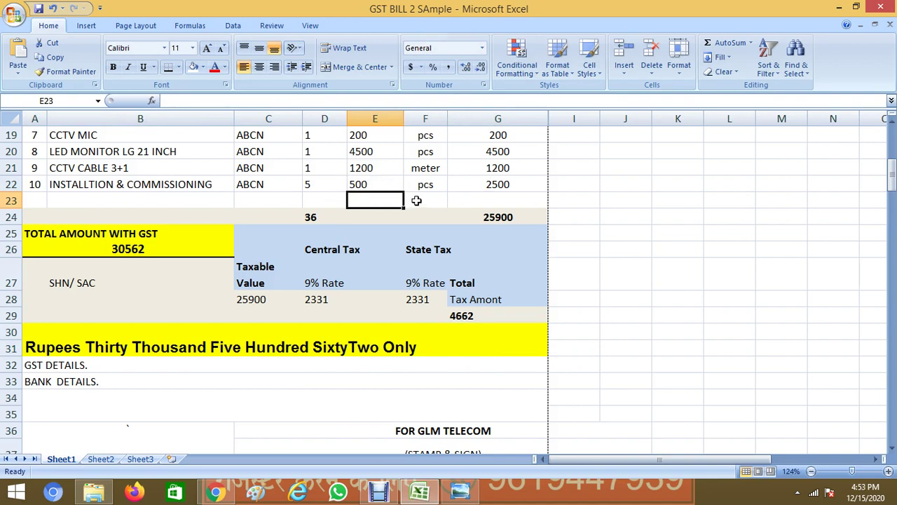
{"action": "left_click", "coordinate": [321, 324]}
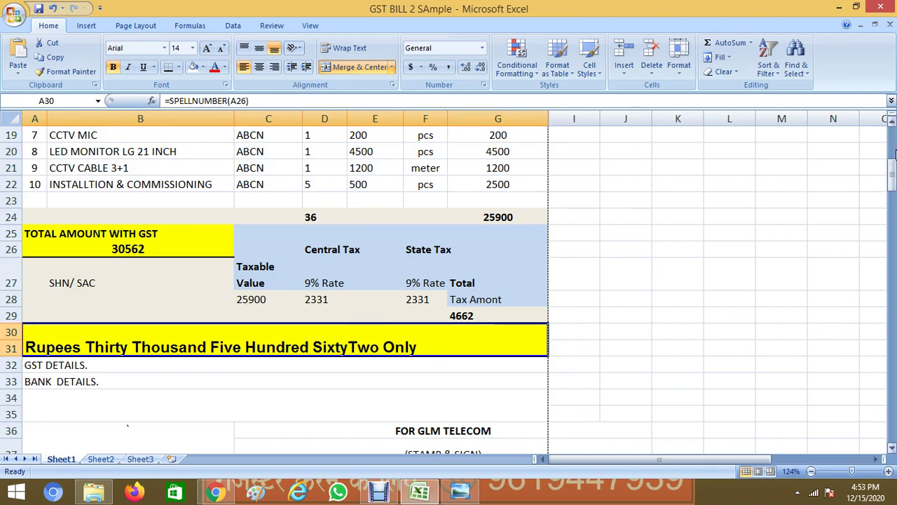
Replace GLM with AKSHYA in cell C36 so the signature reads FOR AKSHYA TELECOM
{"action": "left_click_drag", "start_coordinate": [894, 168], "coordinate": [893, 186]}
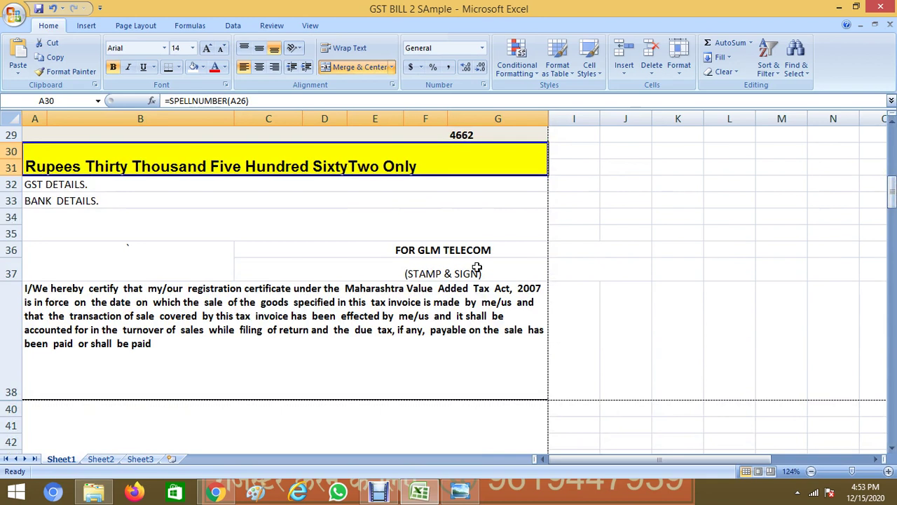
{"action": "left_click_drag", "start_coordinate": [116, 182], "coordinate": [116, 198]}
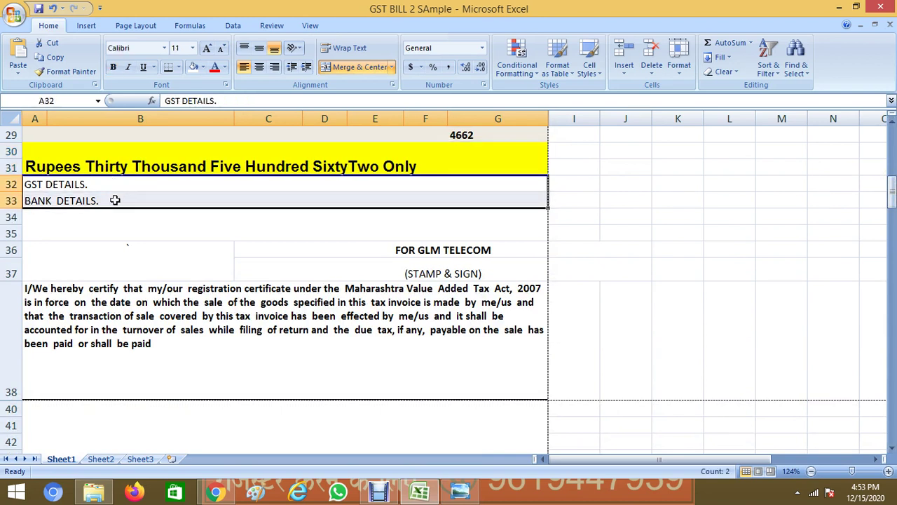
{"action": "left_click", "coordinate": [117, 188]}
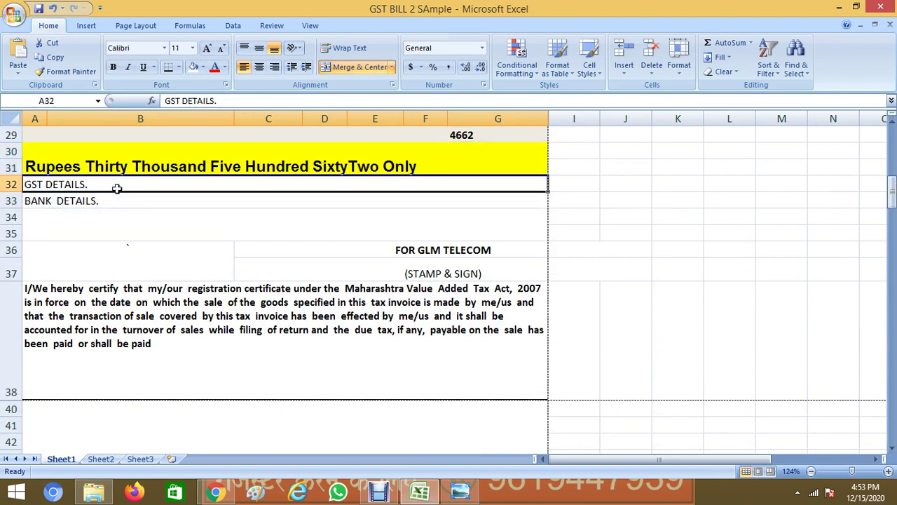
{"action": "left_click", "coordinate": [406, 251]}
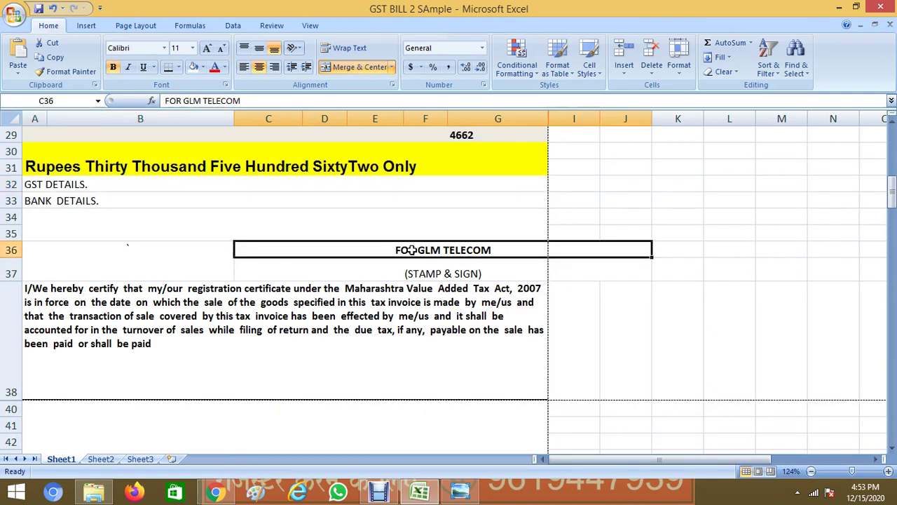
{"action": "double_click", "coordinate": [436, 251]}
{"action": "left_click_drag", "start_coordinate": [442, 250], "coordinate": [419, 251]}
{"action": "type", "text": "AKYA"}
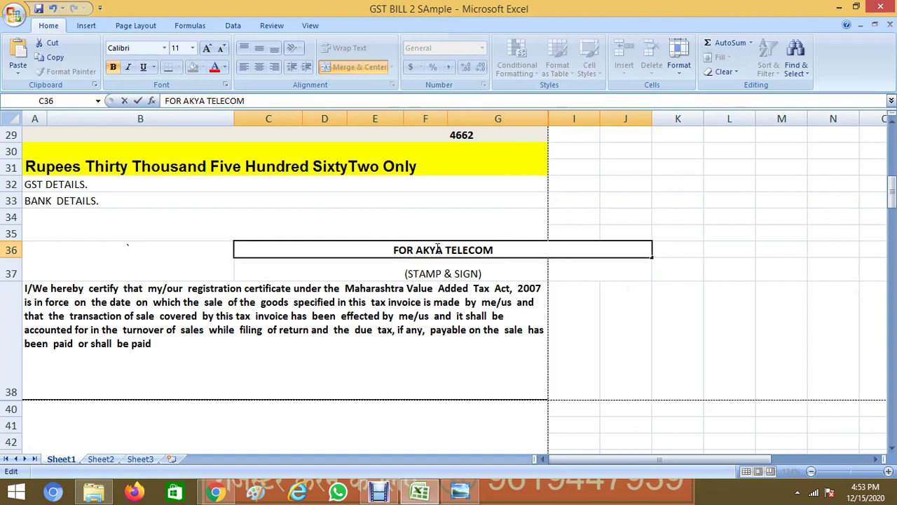
{"action": "left_click", "coordinate": [434, 251]}
{"action": "type", "text": "SH"}
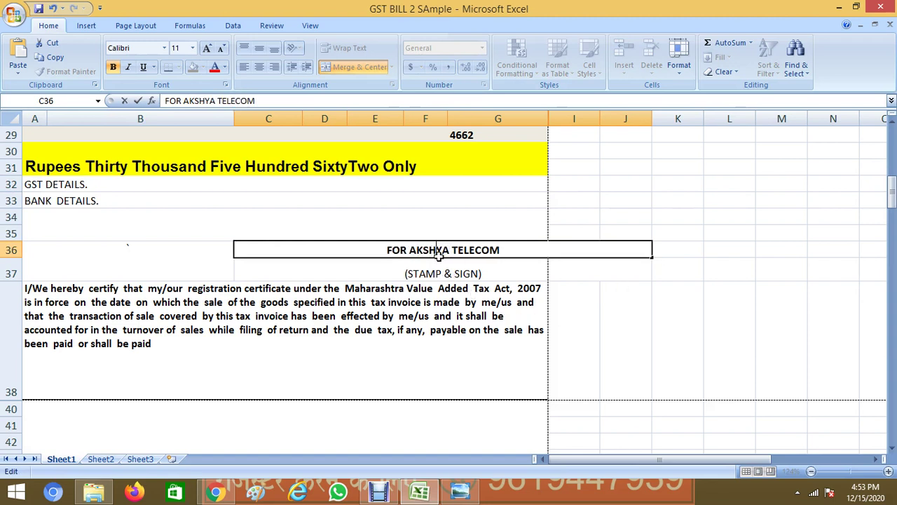
{"action": "left_click", "coordinate": [440, 273]}
Review the rows below the bank details and the certification paragraph, then return to the sheet's top
{"action": "left_click", "coordinate": [450, 233]}
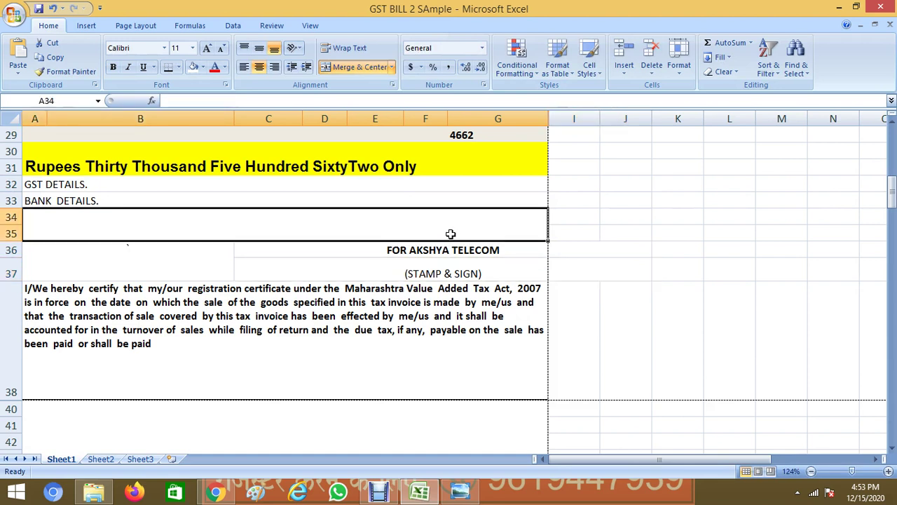
{"action": "left_click", "coordinate": [374, 322]}
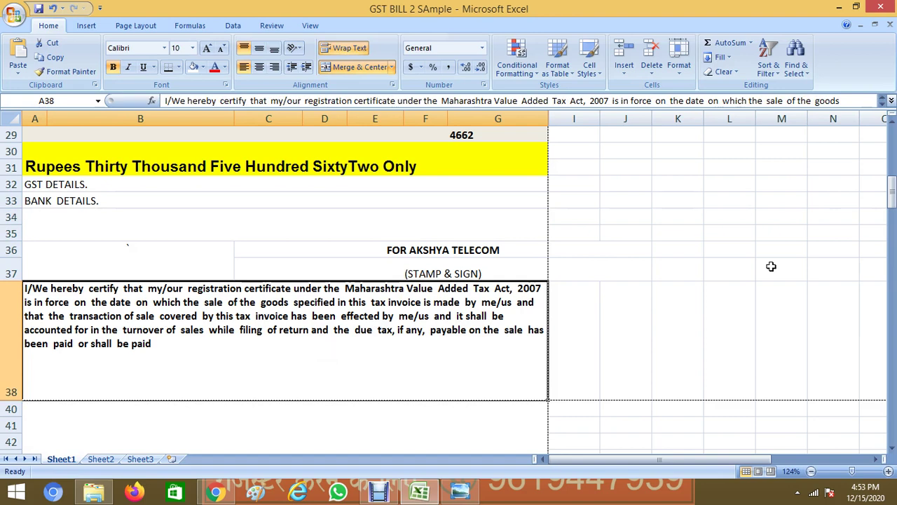
{"action": "left_click_drag", "start_coordinate": [890, 212], "coordinate": [892, 191]}
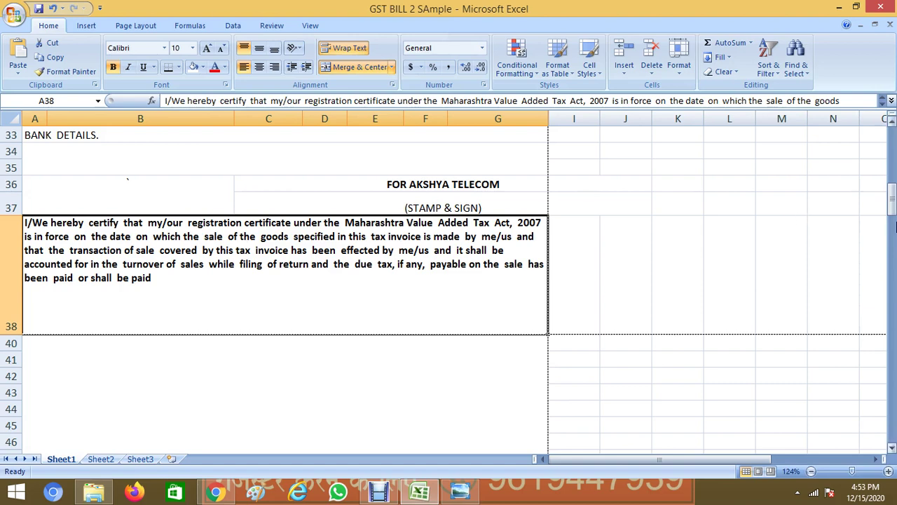
{"action": "left_click_drag", "start_coordinate": [892, 211], "coordinate": [893, 144]}
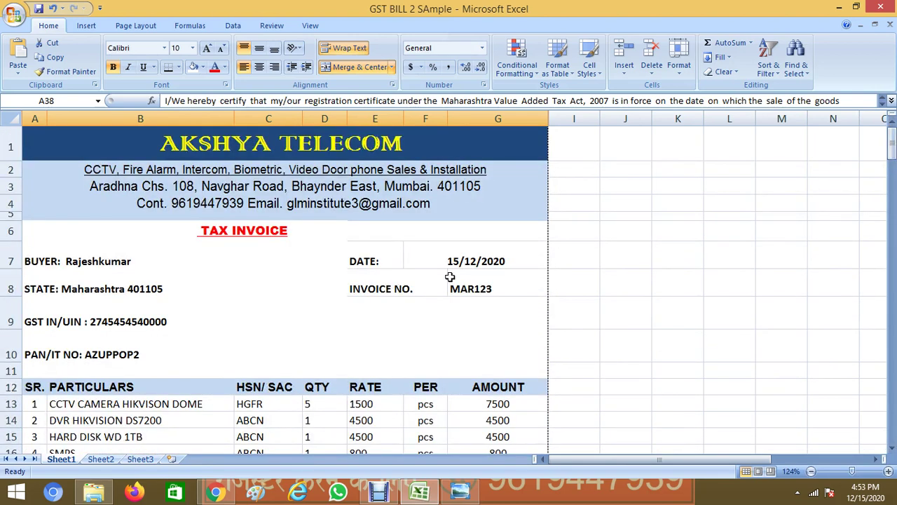
{"action": "key", "text": "ctrl+p"}
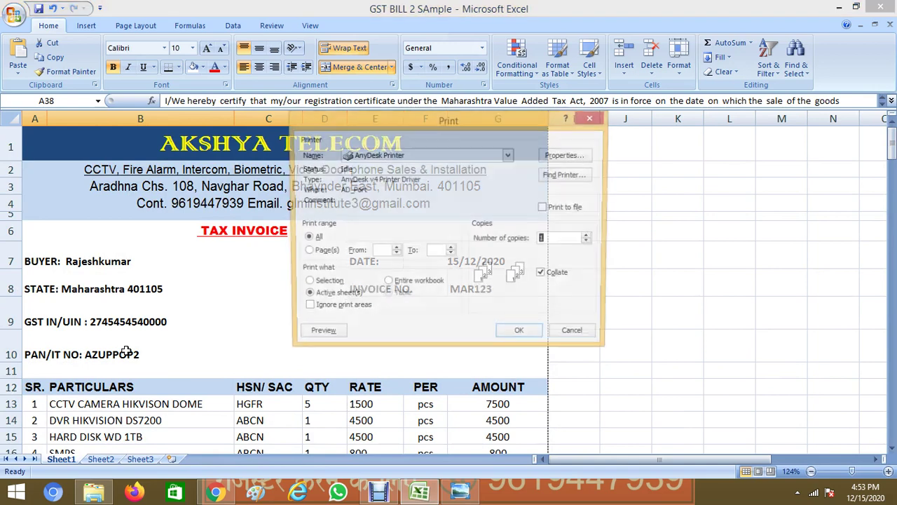
{"action": "left_click", "coordinate": [319, 335]}
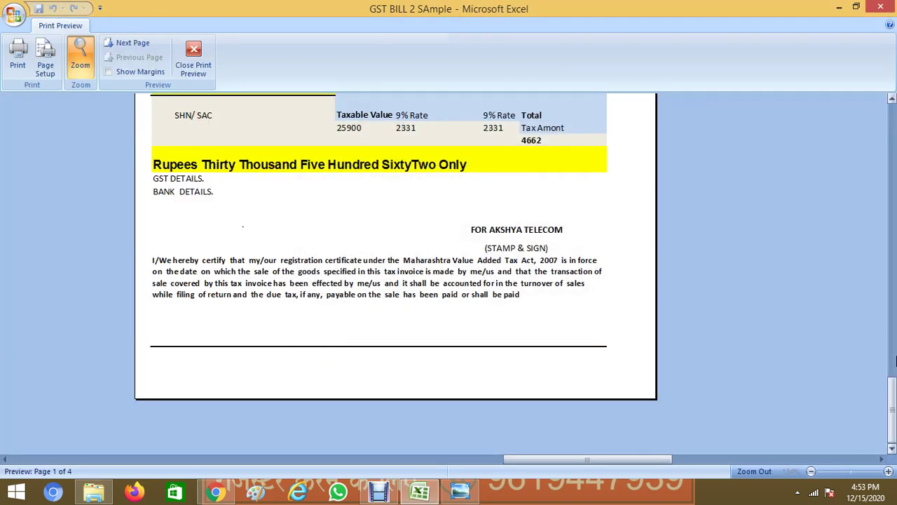
{"action": "left_click_drag", "start_coordinate": [893, 382], "coordinate": [895, 160]}
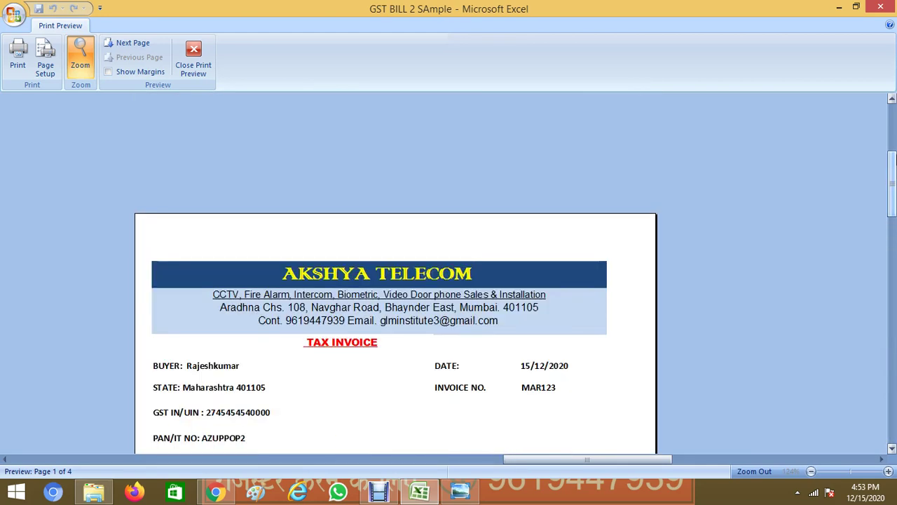
{"action": "left_click", "coordinate": [892, 449]}
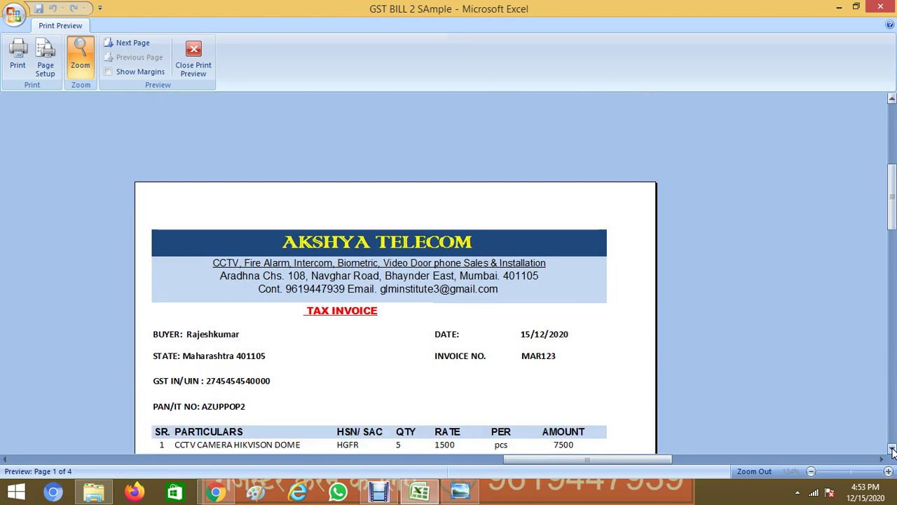
{"action": "left_click", "coordinate": [893, 449]}
{"action": "left_click", "coordinate": [893, 449]}
{"action": "left_click", "coordinate": [893, 448]}
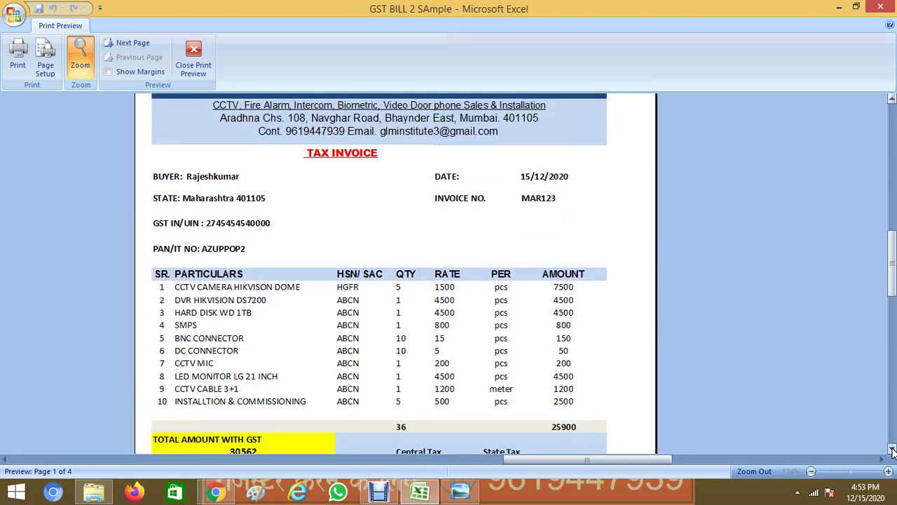
{"action": "left_click", "coordinate": [893, 449]}
{"action": "left_click", "coordinate": [892, 449]}
{"action": "left_click", "coordinate": [892, 448]}
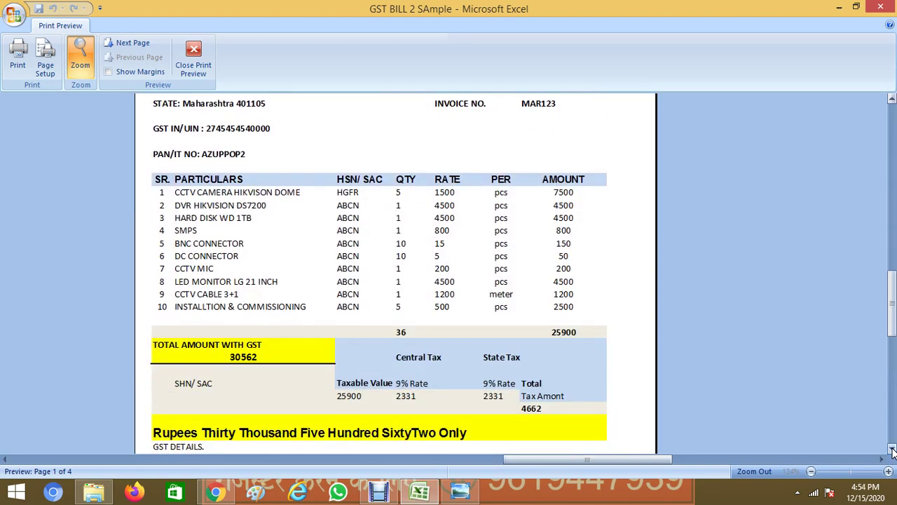
{"action": "left_click", "coordinate": [892, 449]}
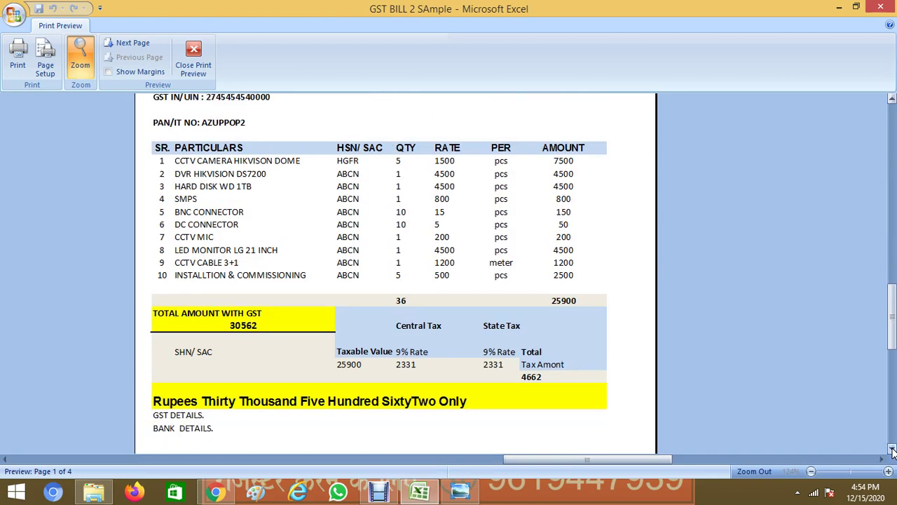
{"action": "left_click", "coordinate": [893, 449]}
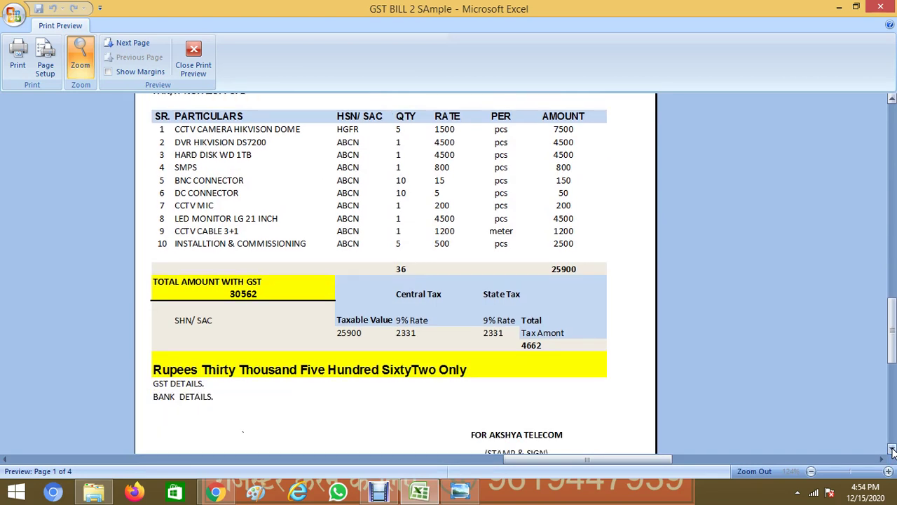
{"action": "left_click", "coordinate": [892, 448]}
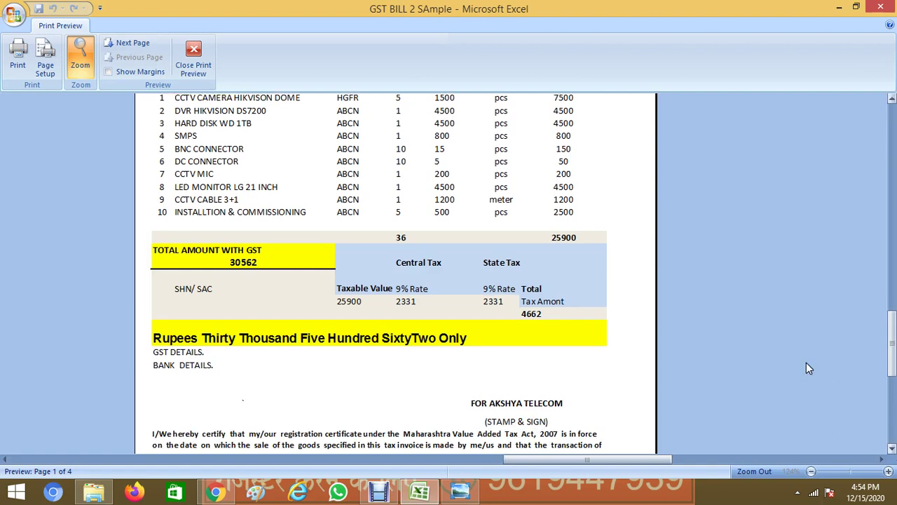
{"action": "left_click", "coordinate": [587, 246]}
{"action": "left_click", "coordinate": [548, 318]}
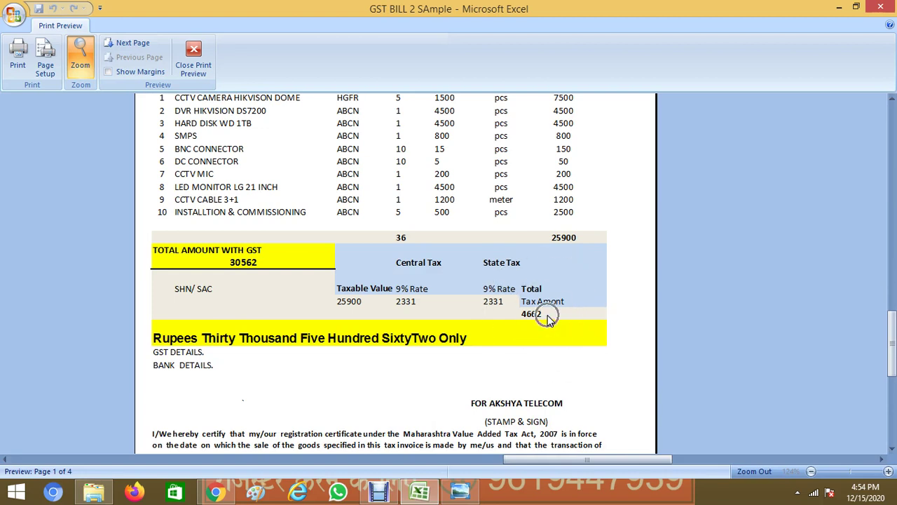
{"action": "left_click", "coordinate": [259, 272]}
{"action": "left_click", "coordinate": [579, 400]}
{"action": "left_click", "coordinate": [219, 365]}
{"action": "left_click_drag", "start_coordinate": [893, 338], "coordinate": [893, 189]}
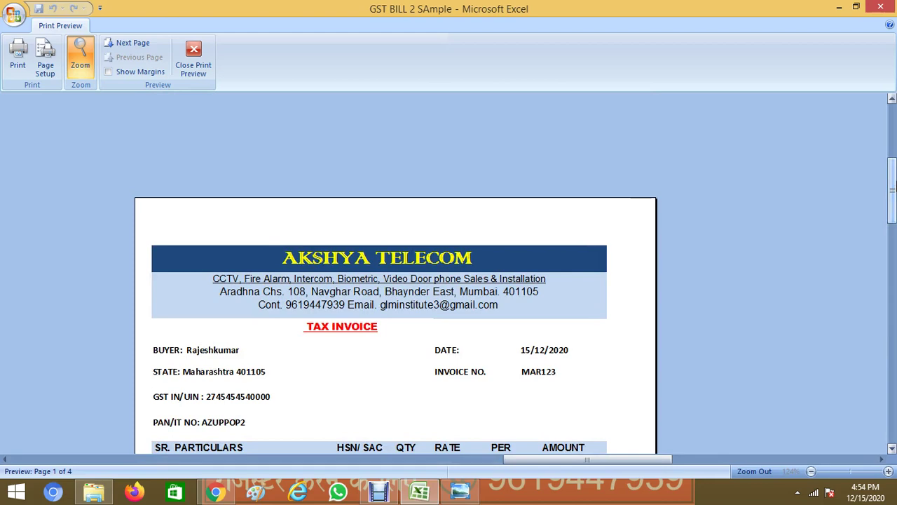
{"action": "left_click", "coordinate": [881, 6]}
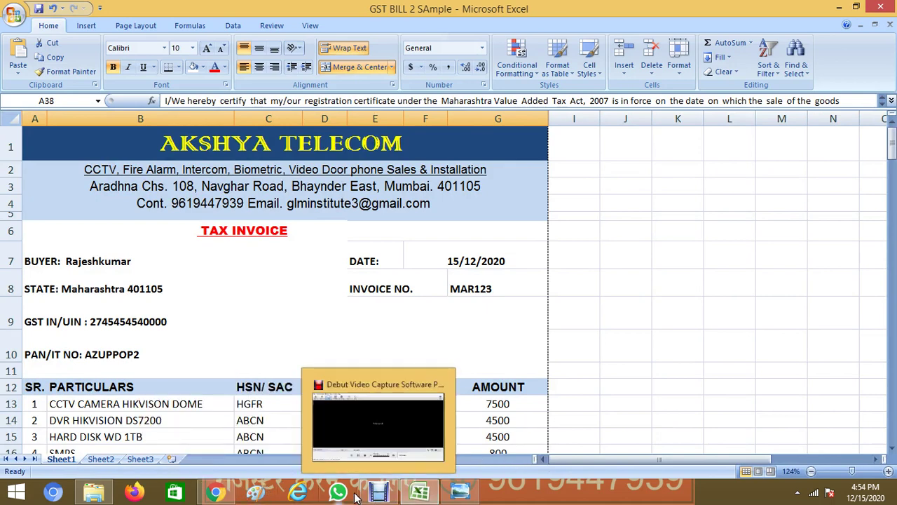
Open the prc1 advertisement image from the desktop and show it as a full-screen slideshow
{"action": "left_click", "coordinate": [214, 491]}
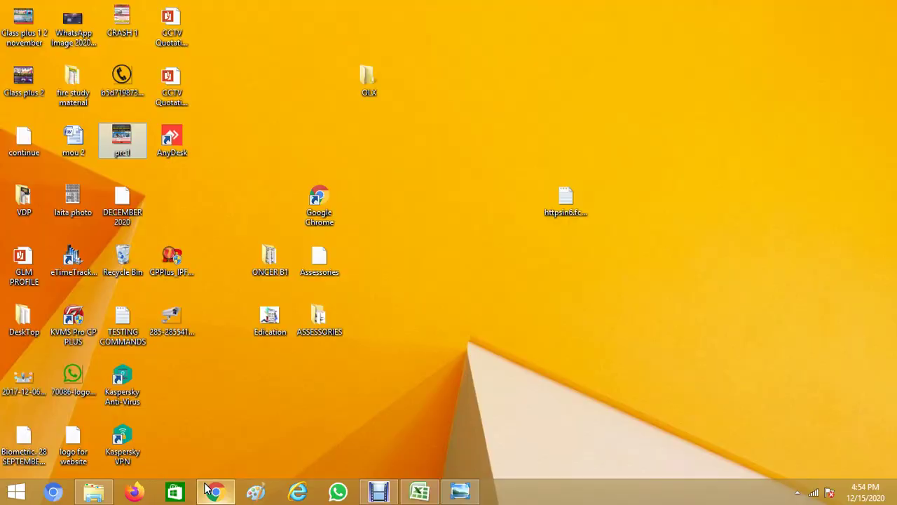
{"action": "double_click", "coordinate": [123, 144]}
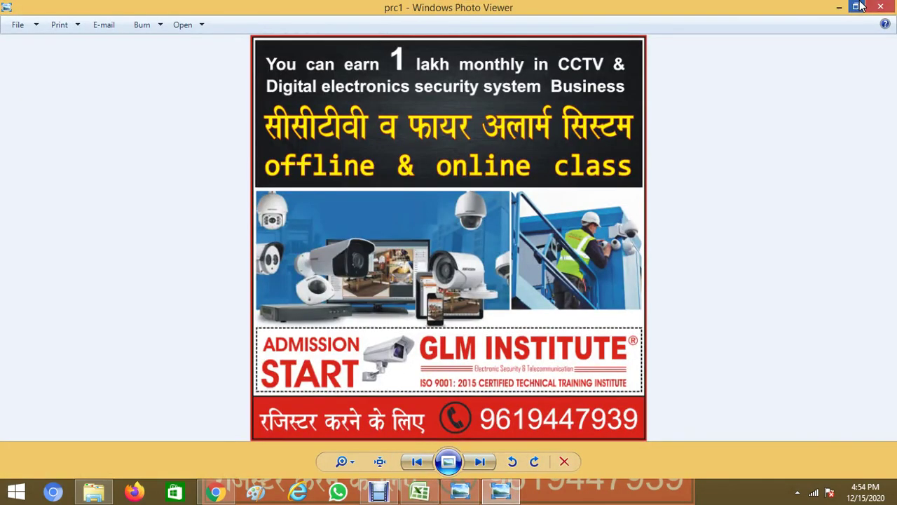
{"action": "key", "text": "F11"}
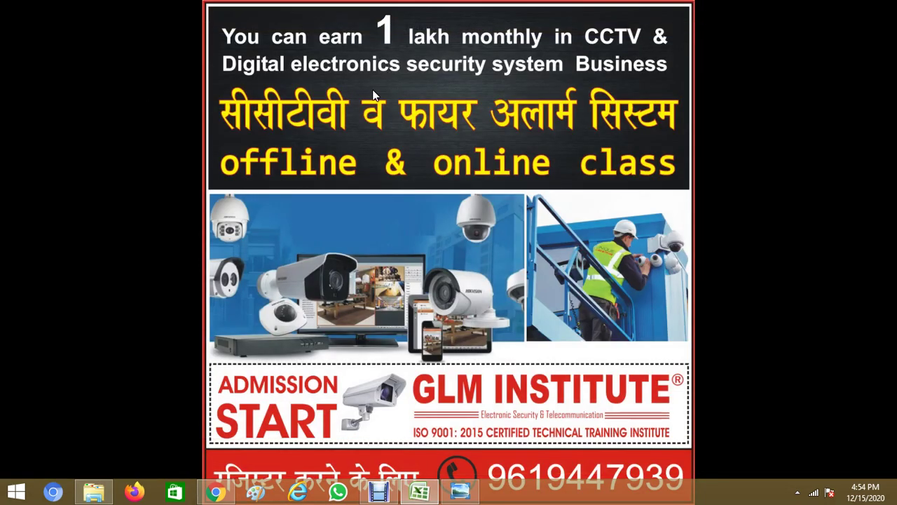